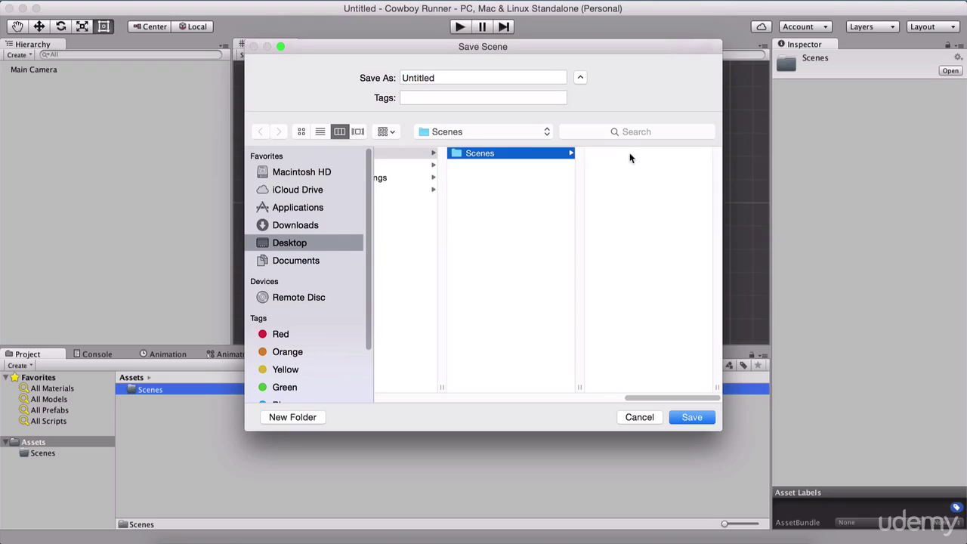
Step: Save the scene as "Gameplay" in the project's Scenes folder
double_click(424, 78)
text(Gameplay)
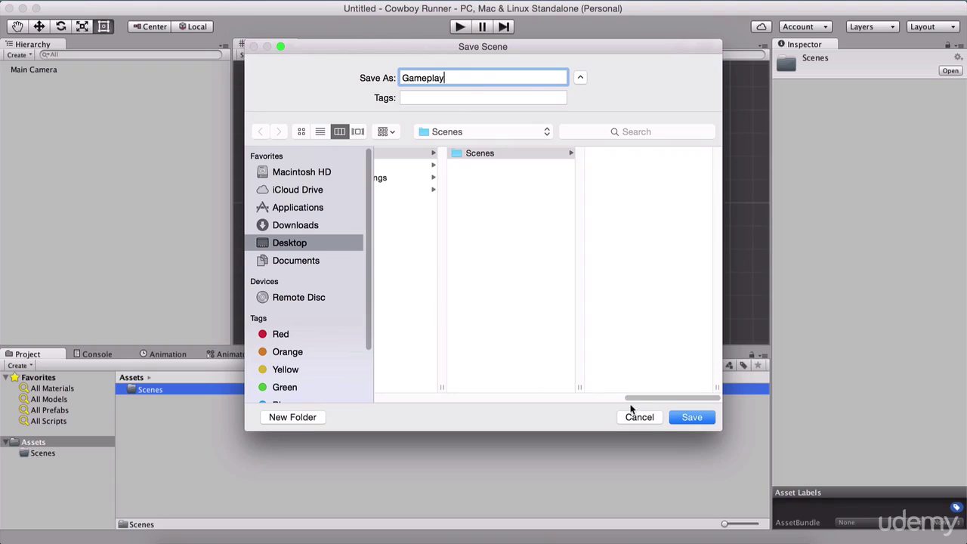
click(684, 417)
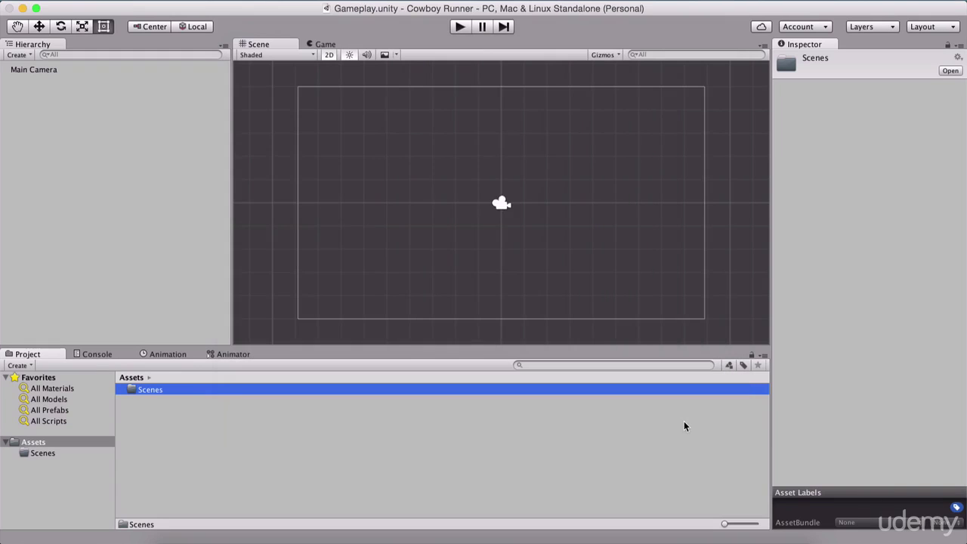
click(83, 0)
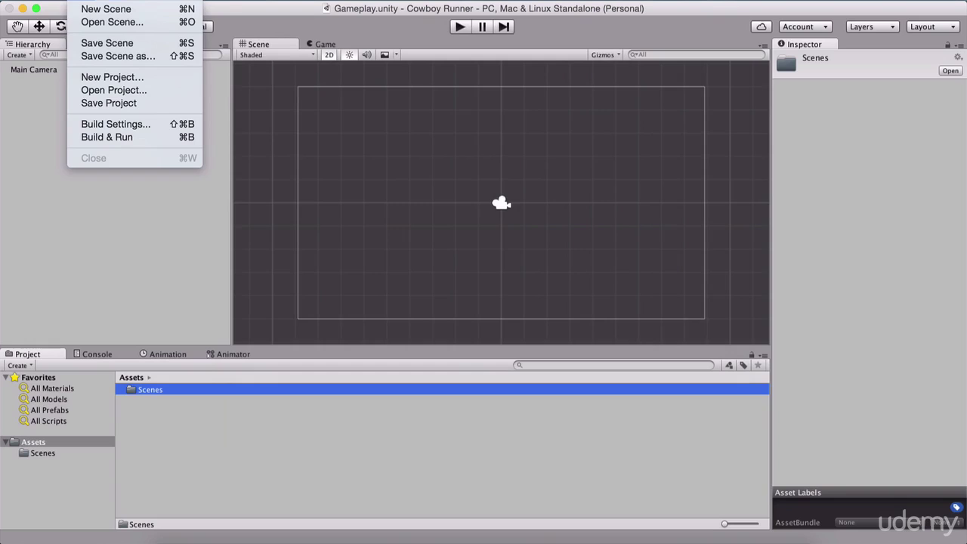
click(92, 44)
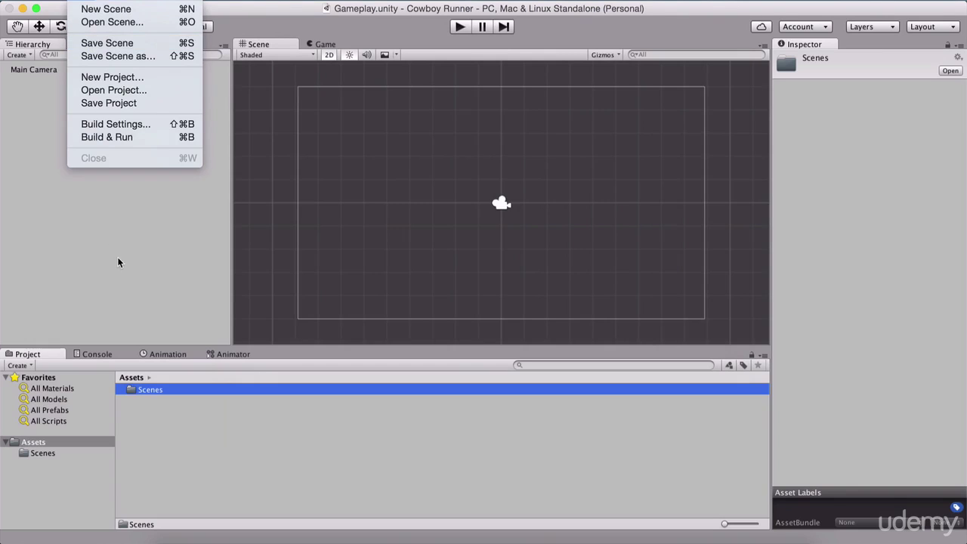
click(200, 258)
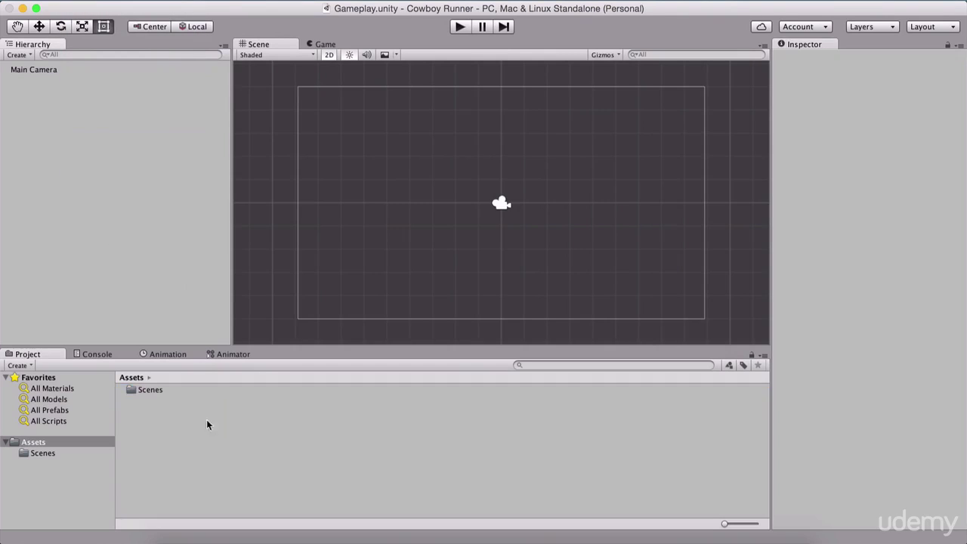
Step: Import the Font, Sounds and Sprites folders from the Finder Assets folder into the Unity project's Assets
click(180, 537)
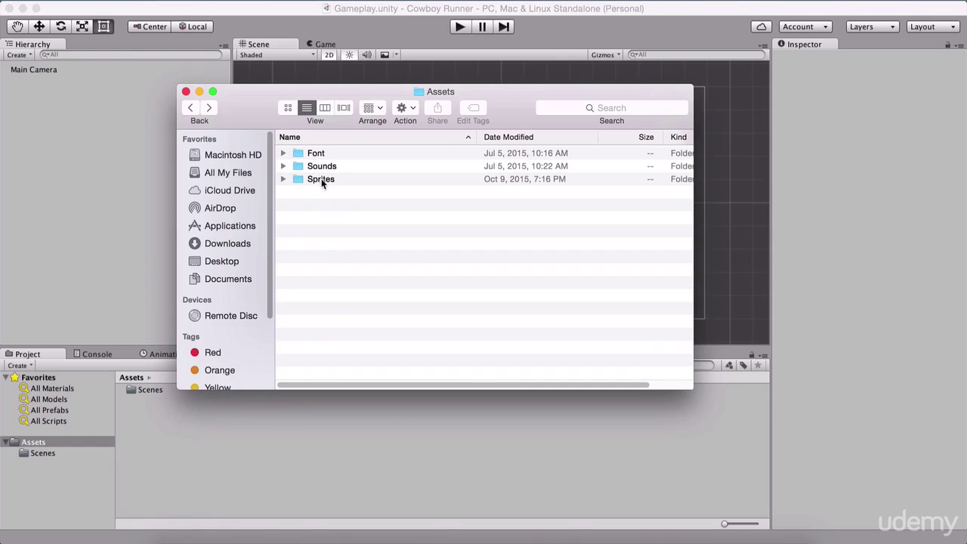
key(super+a)
drag(301, 156, 199, 437)
click(163, 440)
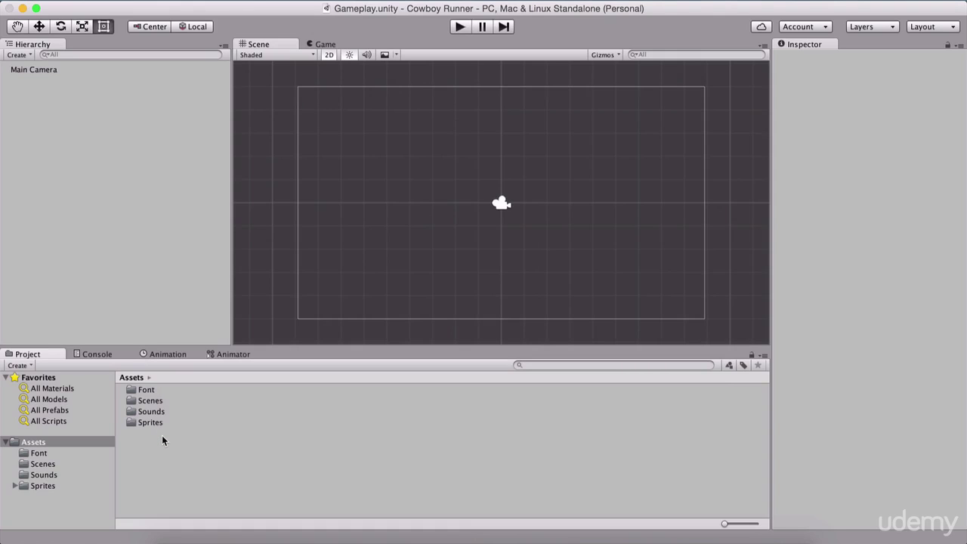
Step: Open the Backgrounds folder inside Sprites in the project assets
click(154, 397)
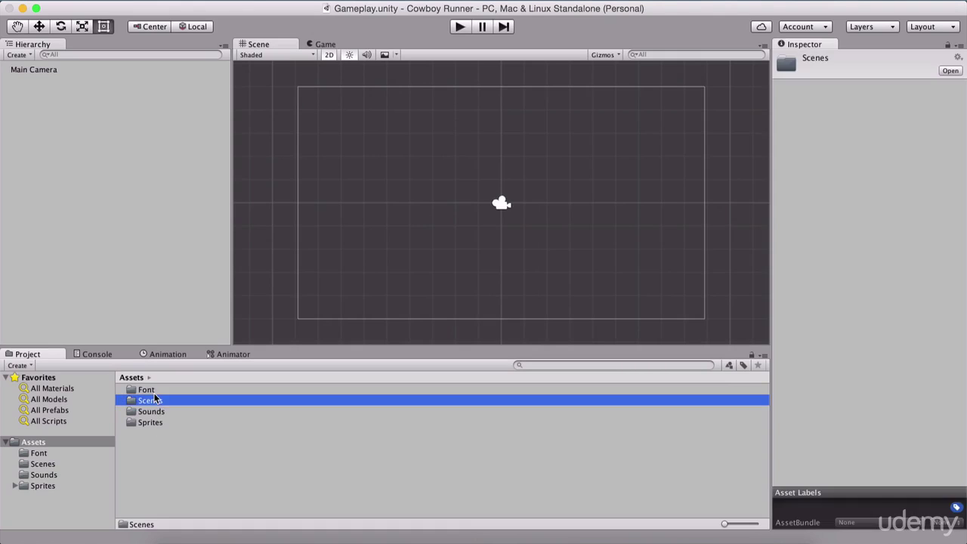
click(159, 413)
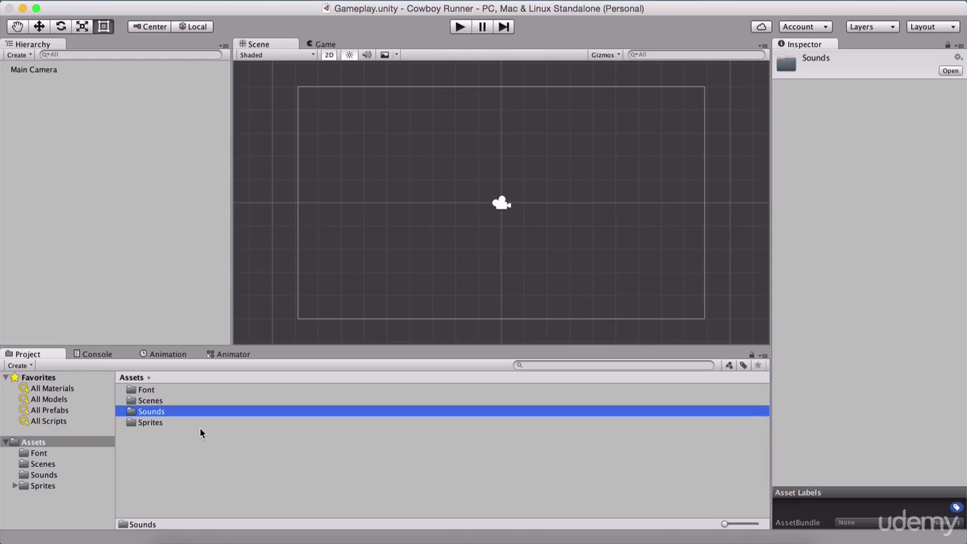
double_click(157, 422)
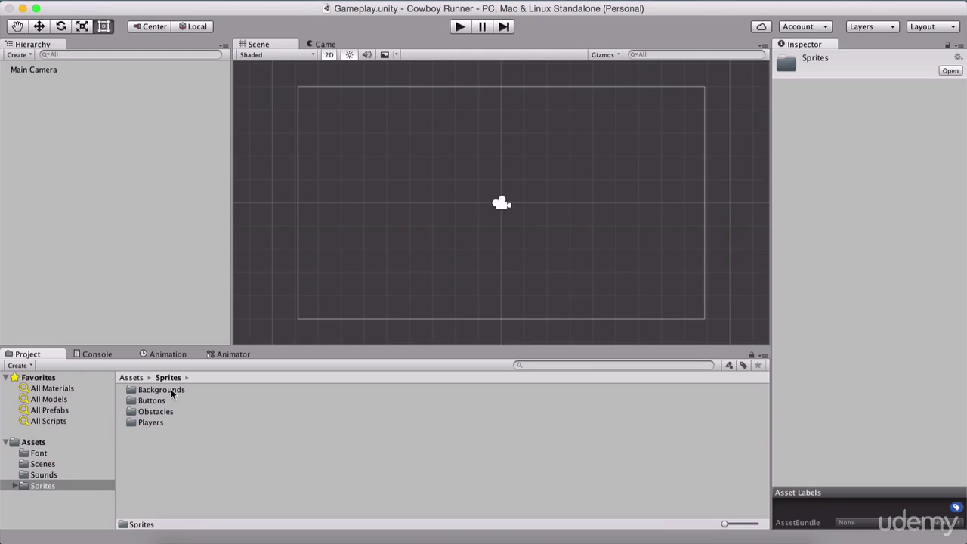
double_click(172, 390)
click(183, 450)
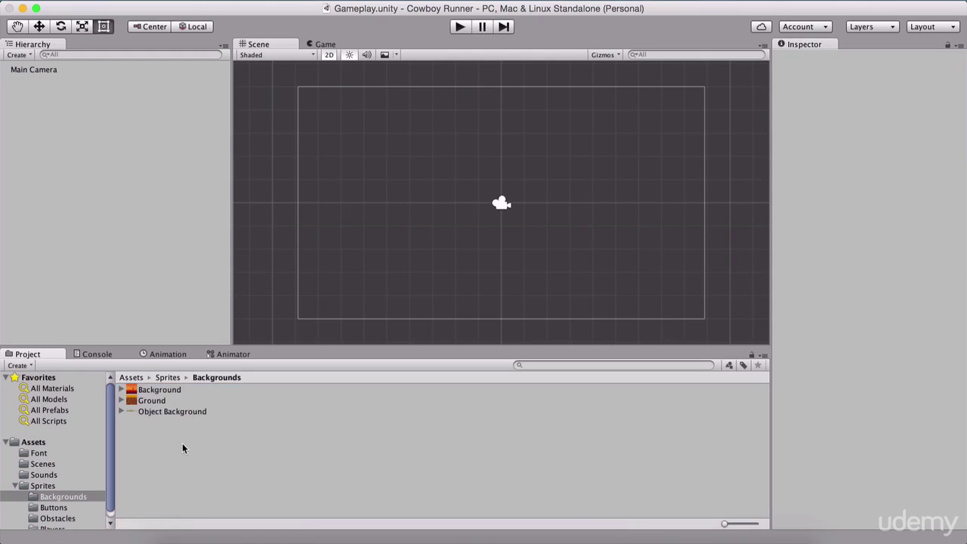
Step: Examine the previews and texture sizes of the Background and Ground sprites
click(166, 390)
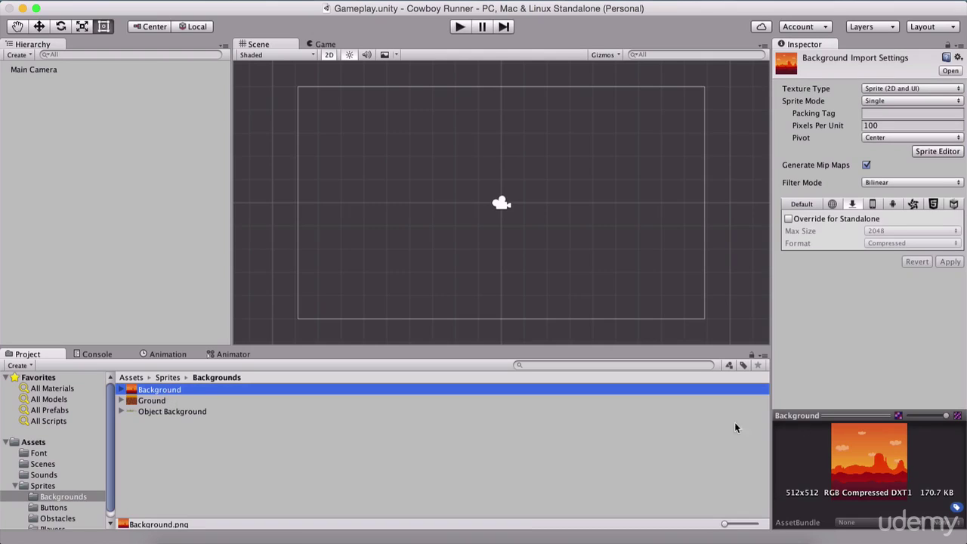
drag(847, 415, 841, 399)
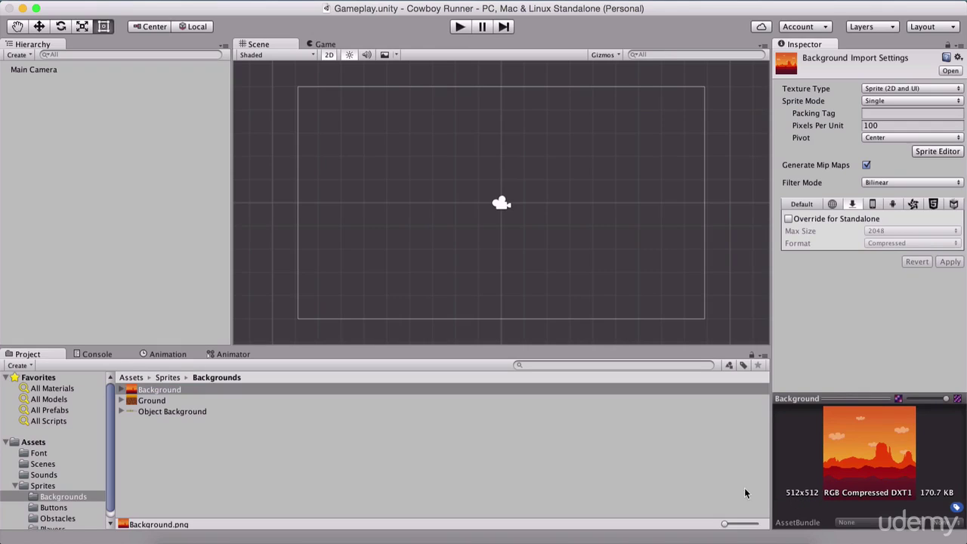
click(167, 399)
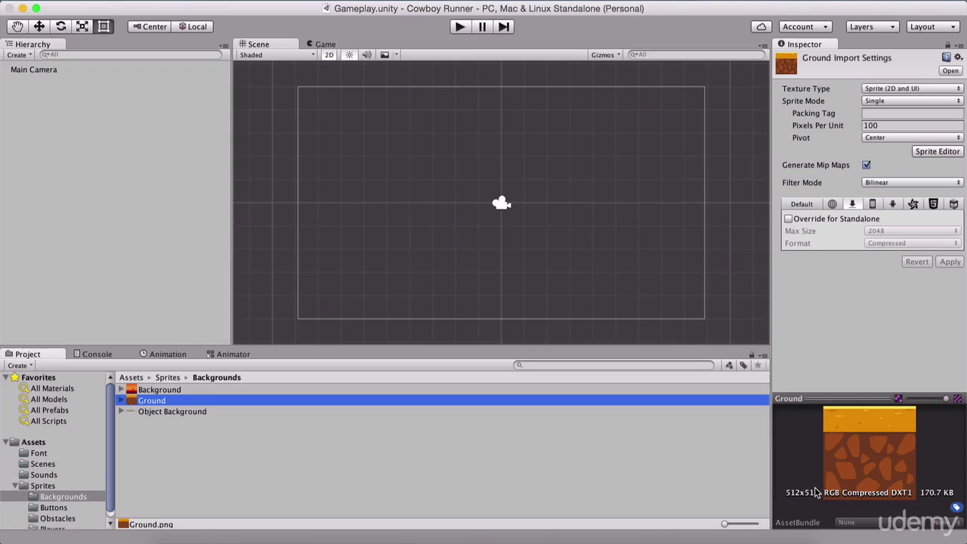
click(187, 389)
click(11, 11)
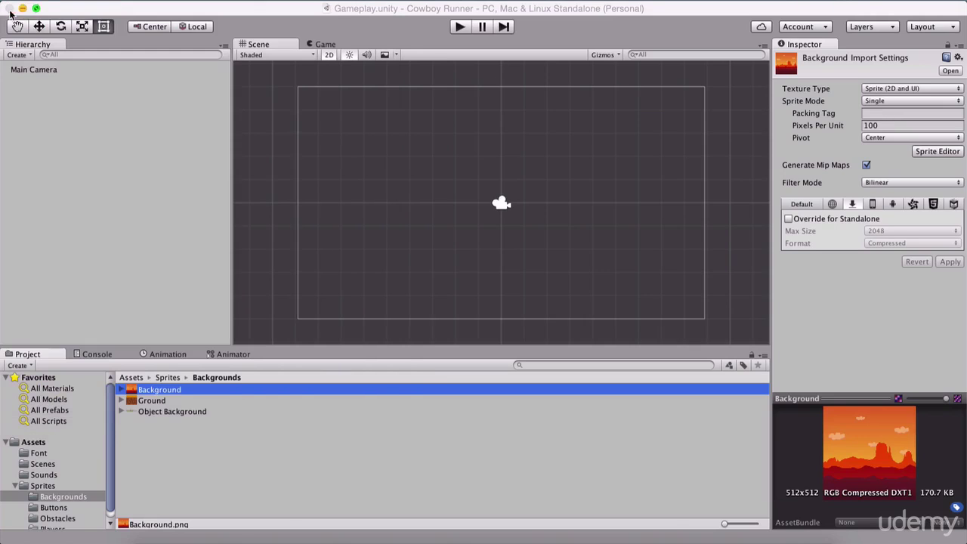
right_click(645, 534)
click(657, 519)
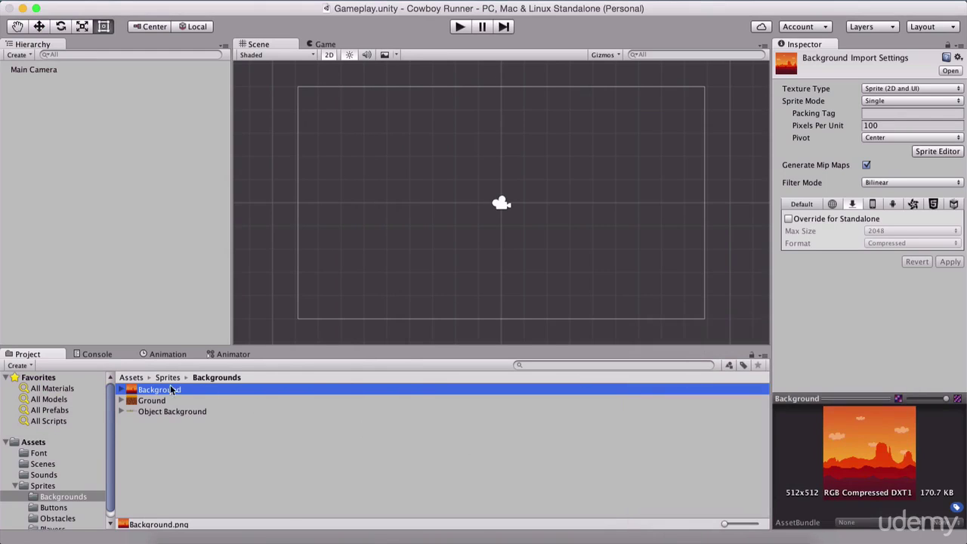
Step: Select the Background and Ground textures together, disable Generate Mip Maps and enable Override for Standalone
shift+click(157, 401)
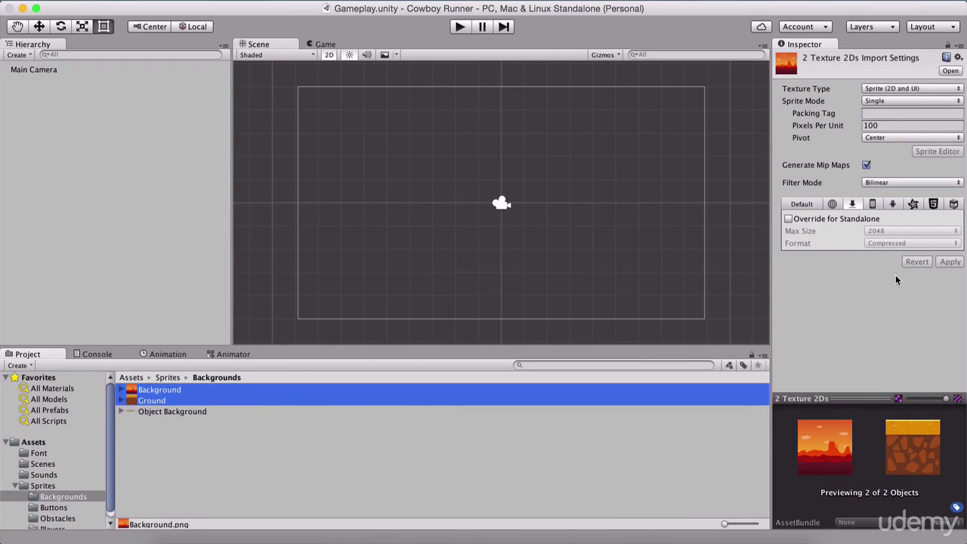
click(866, 165)
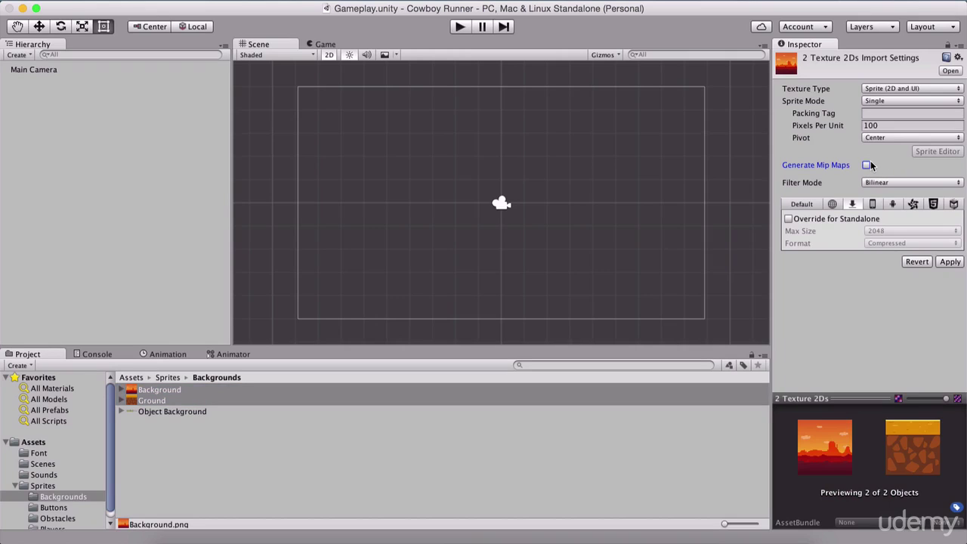
click(787, 219)
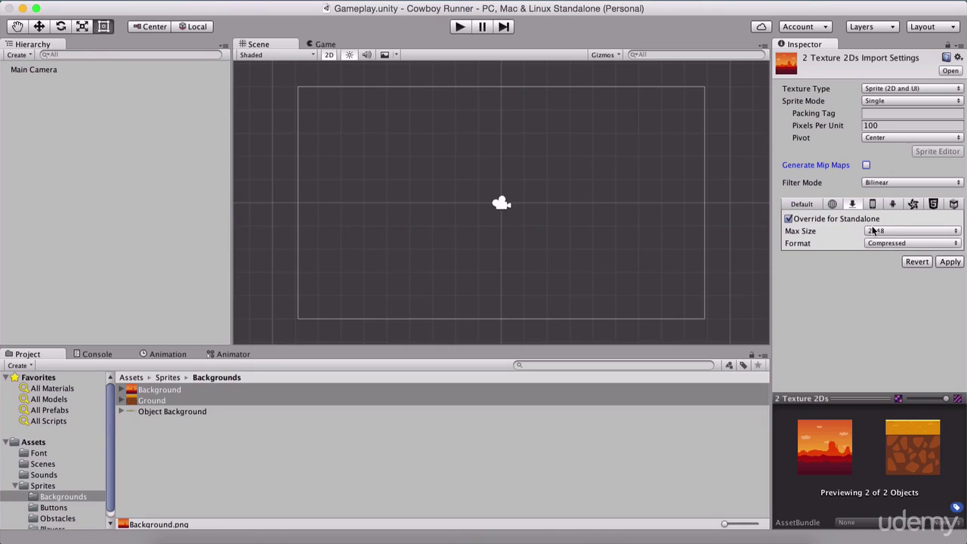
Step: Examine the per-platform override settings and the default Max Size options for the two selected textures
click(892, 205)
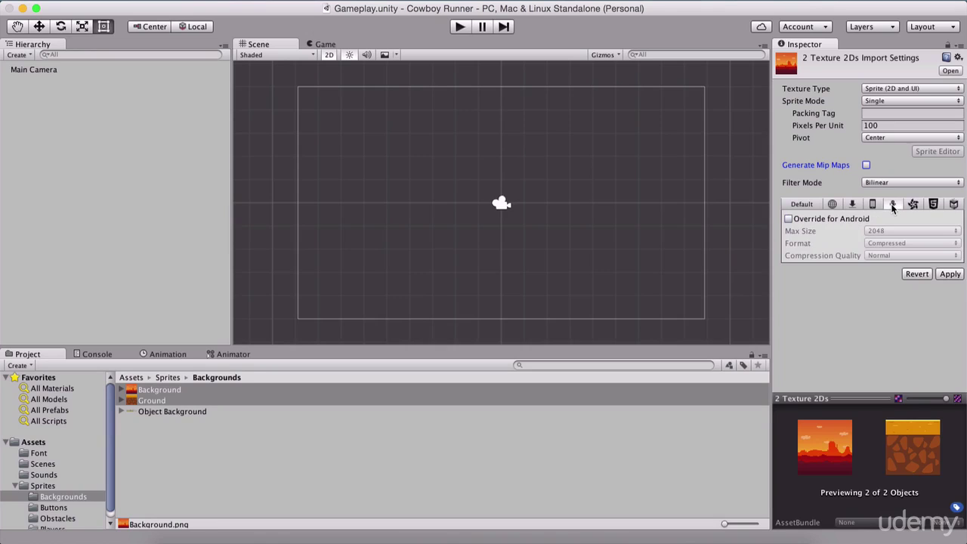
click(852, 204)
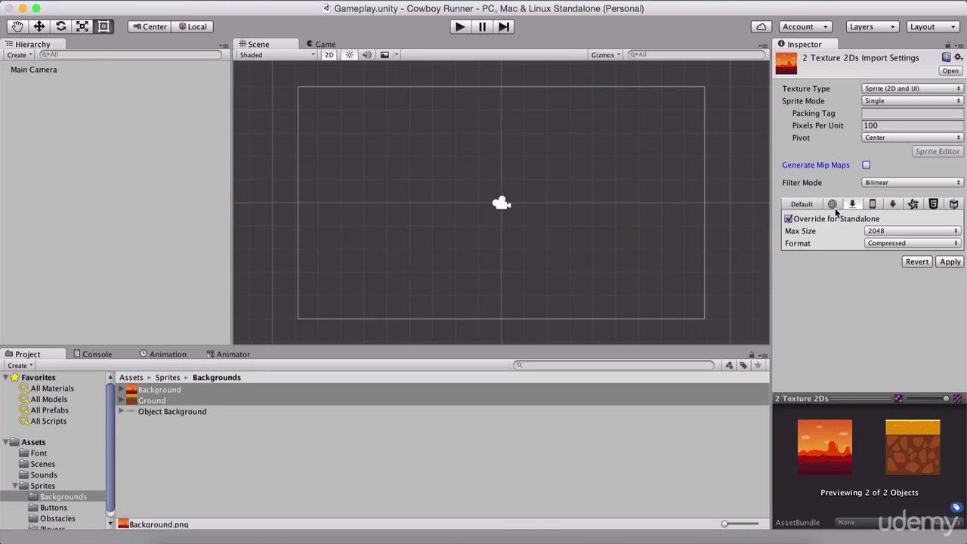
click(834, 205)
click(854, 205)
click(805, 205)
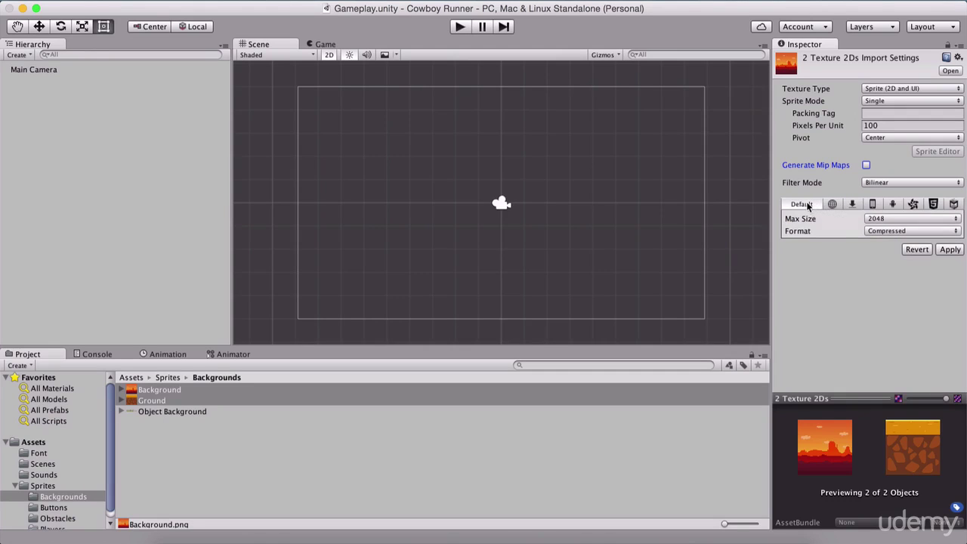
click(852, 205)
click(872, 205)
click(891, 206)
click(953, 205)
click(799, 204)
click(875, 218)
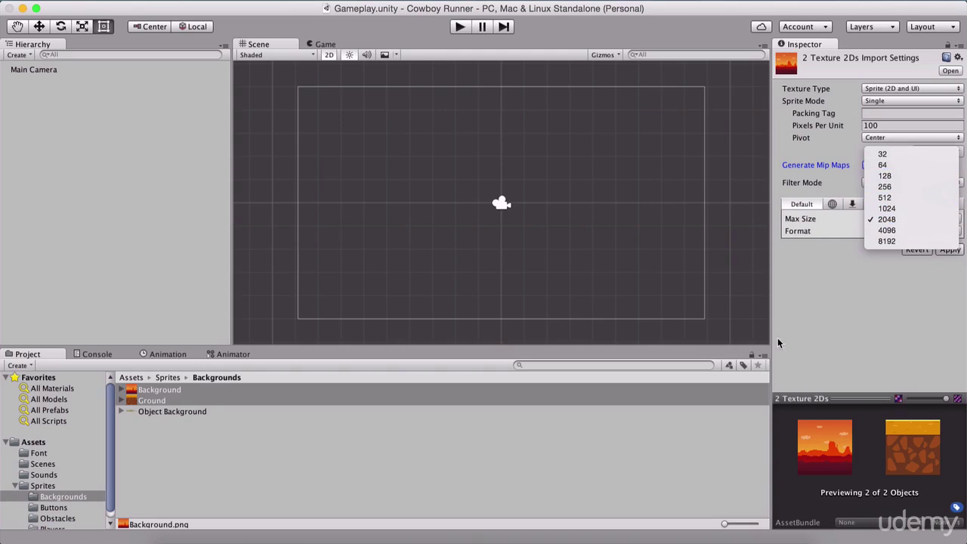
click(358, 447)
Step: Switch the selection to Background alone and apply the pending import settings for both textures
click(188, 392)
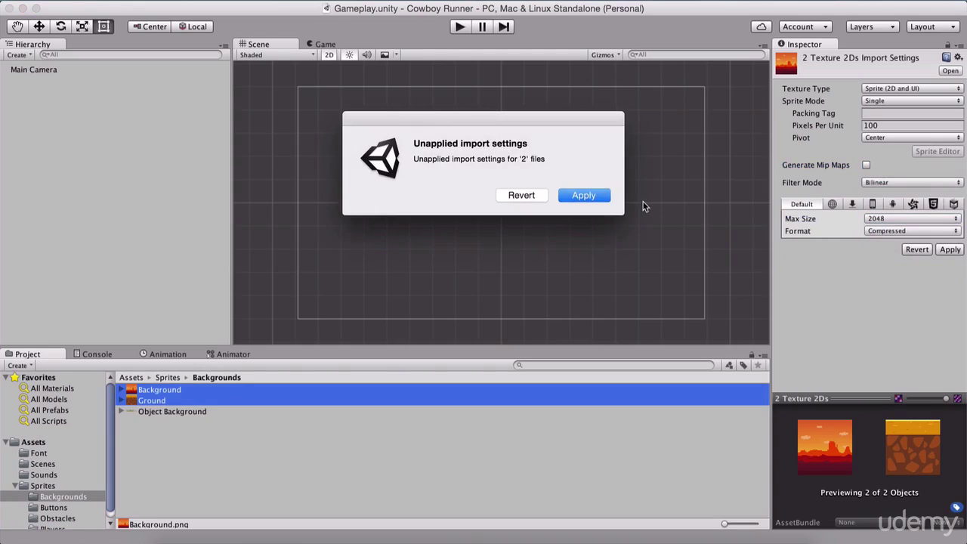
click(586, 192)
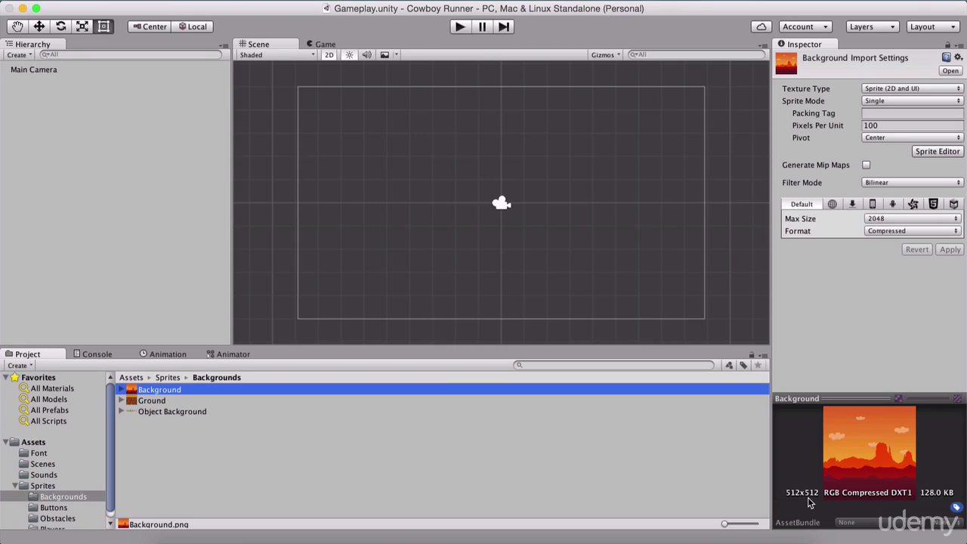
Step: Set the default Max Size to 512 and Format to Truecolor for both Background and Ground, and apply the changes
click(903, 218)
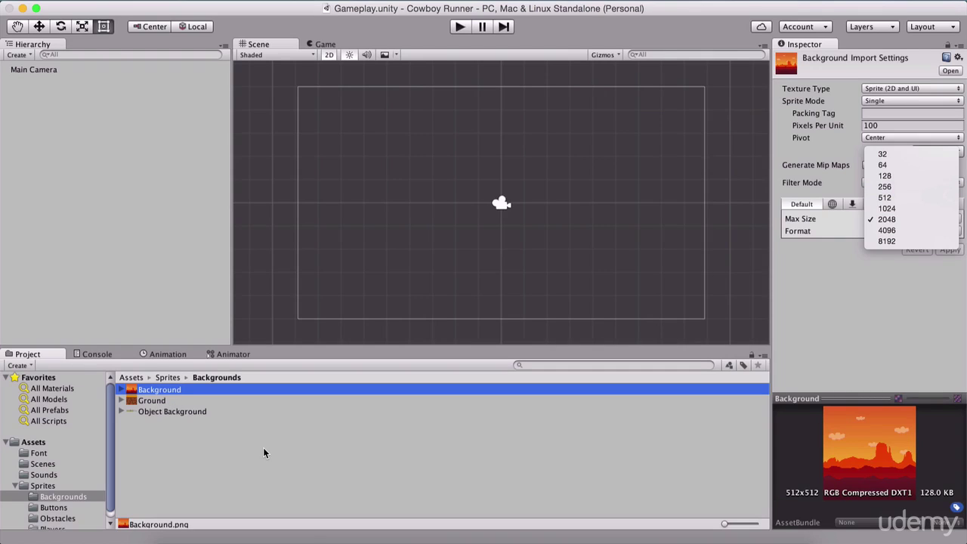
click(148, 403)
shift+click(172, 402)
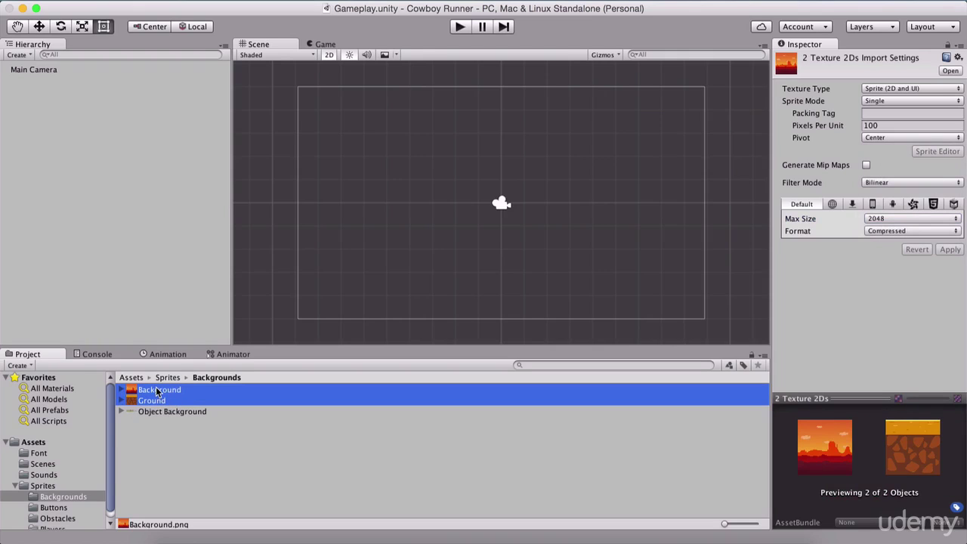
click(865, 218)
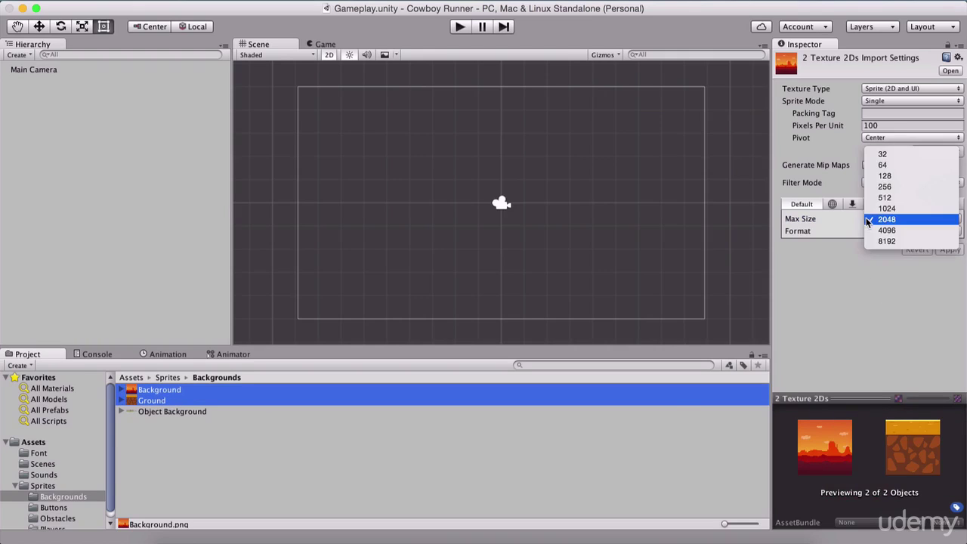
click(885, 198)
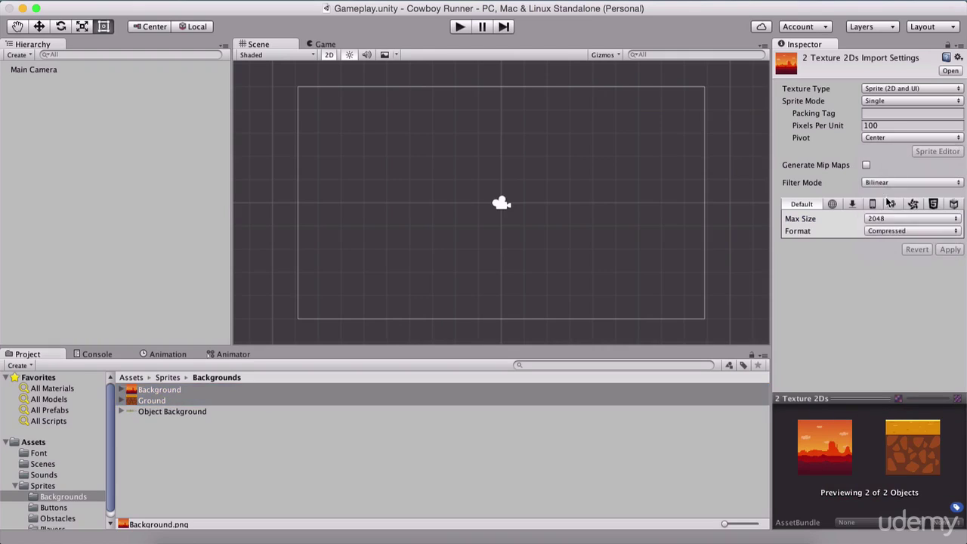
click(884, 231)
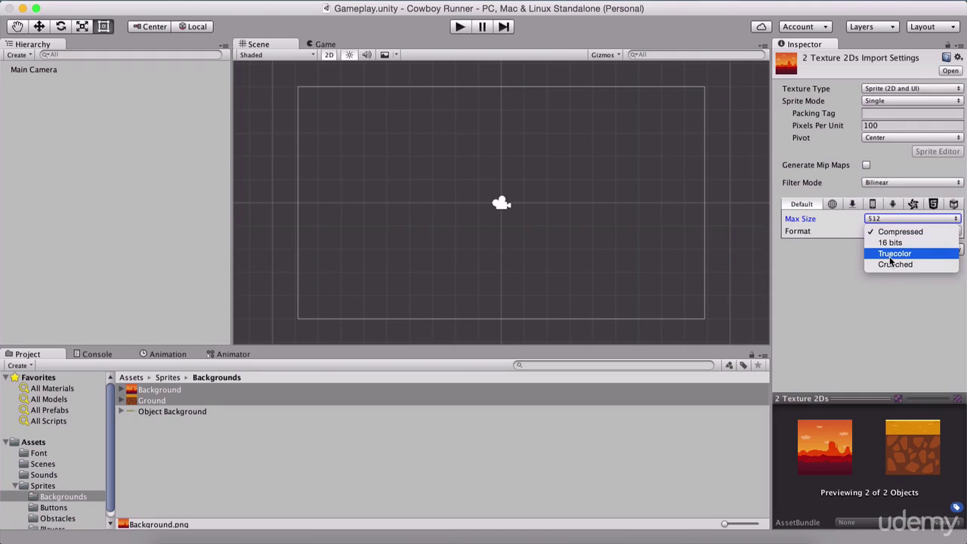
click(891, 254)
click(946, 249)
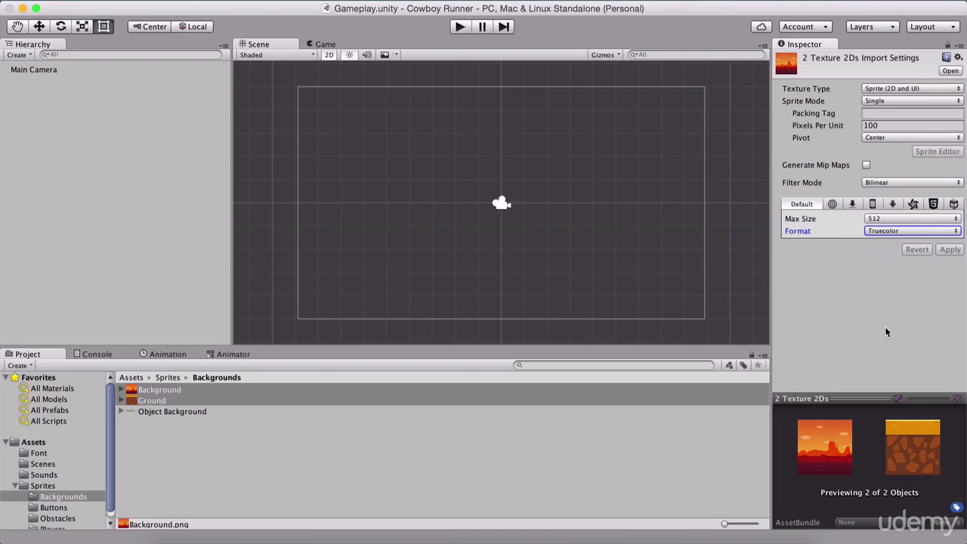
Step: For the Buttons texture in the Sprites/Buttons folder, set Max Size to 512, disable Generate Mip Maps and set Sprite Mode to Multiple
click(163, 379)
double_click(162, 399)
click(163, 388)
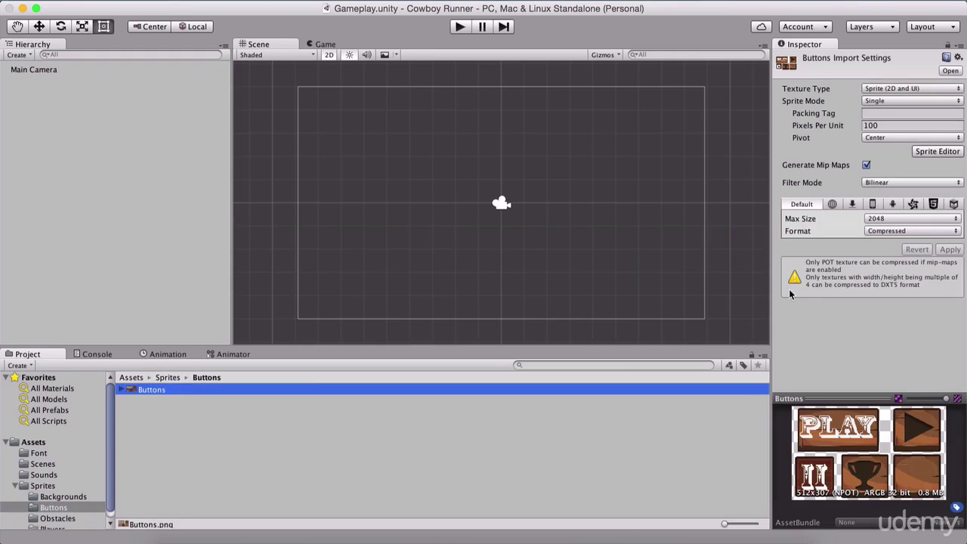
click(884, 218)
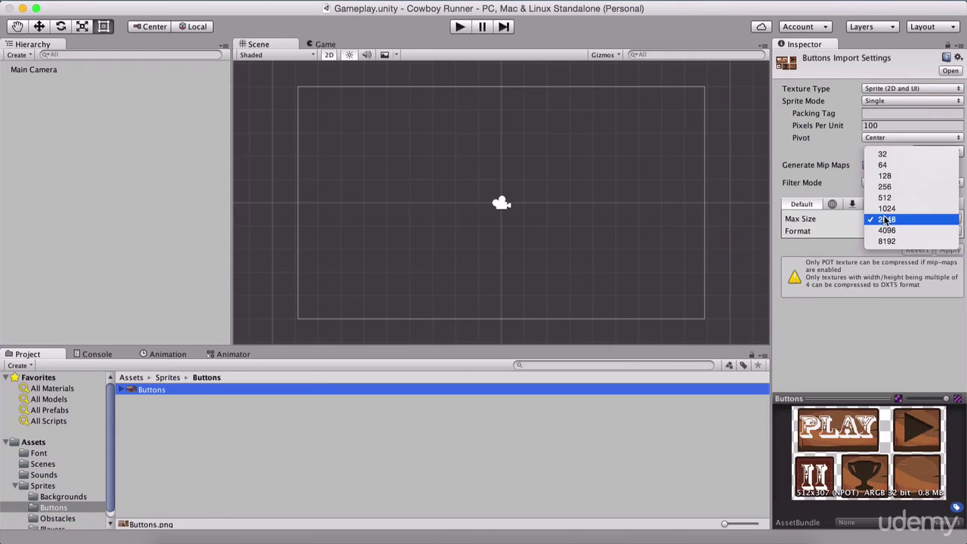
click(888, 194)
click(866, 165)
click(883, 101)
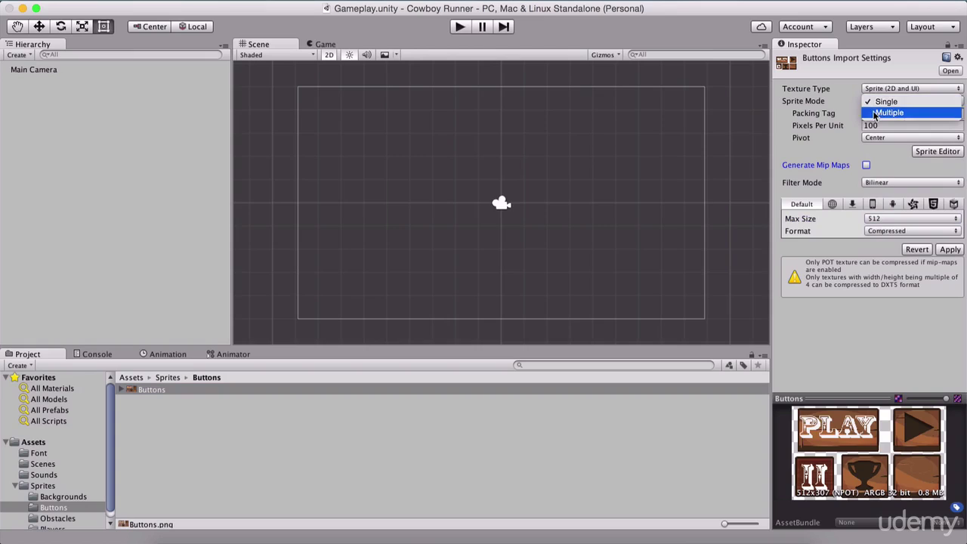
click(889, 112)
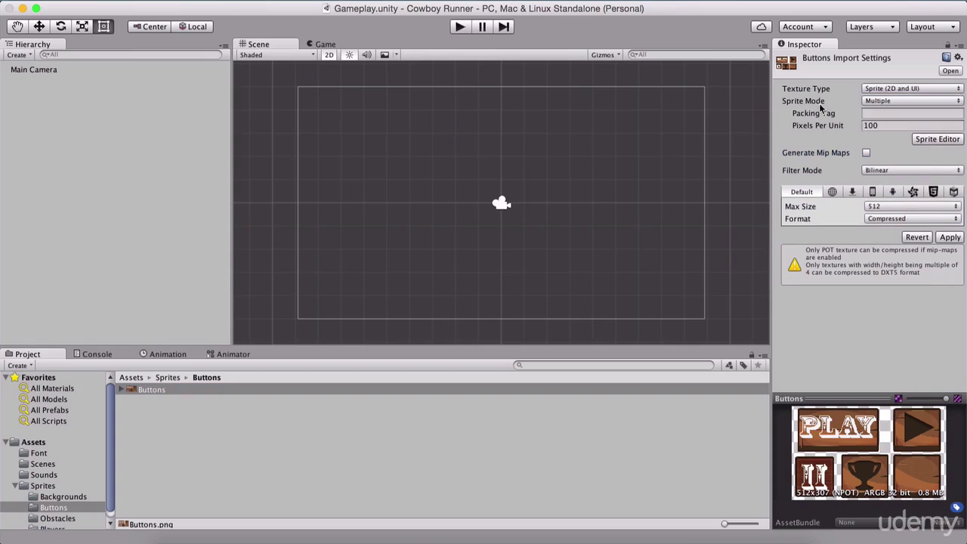
Step: Set the Buttons texture's Format to Truecolor and apply its import settings
click(874, 219)
click(891, 241)
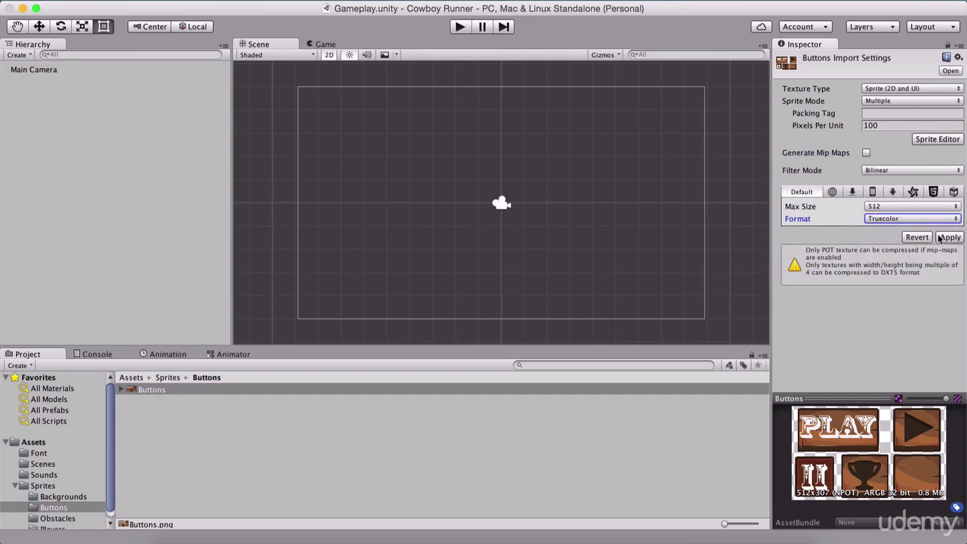
click(950, 237)
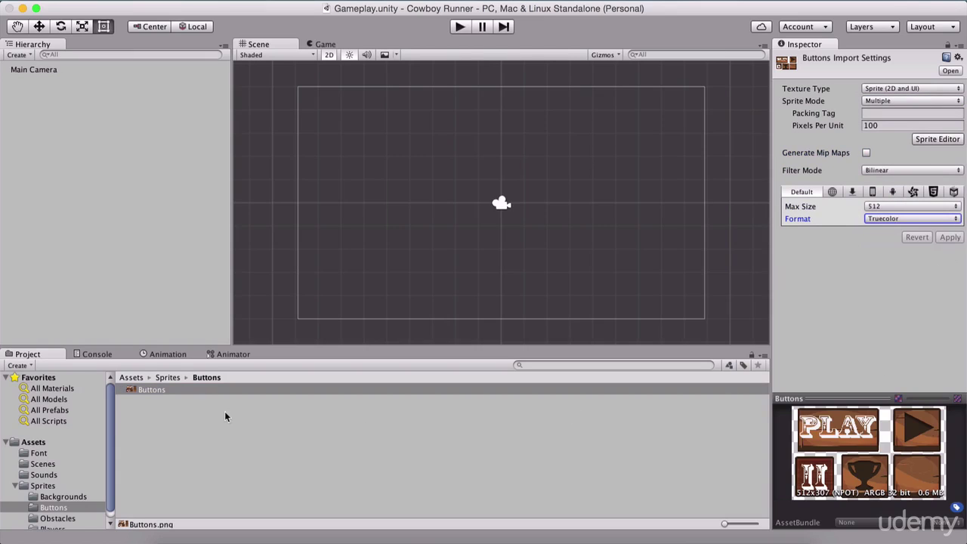
Step: Open the Sprites/Obstacles folder and examine the previews and dimensions of the obstacle textures
click(163, 378)
double_click(156, 412)
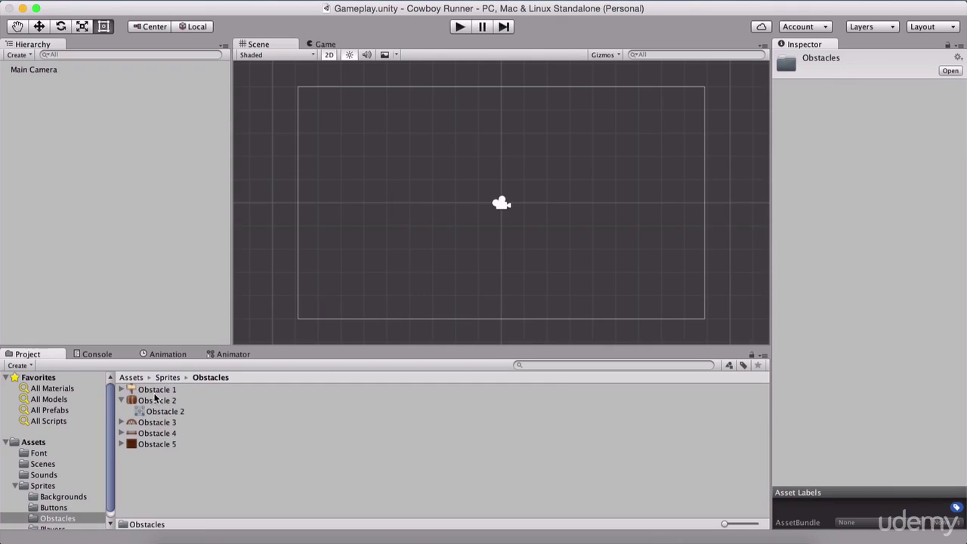
click(157, 389)
click(122, 400)
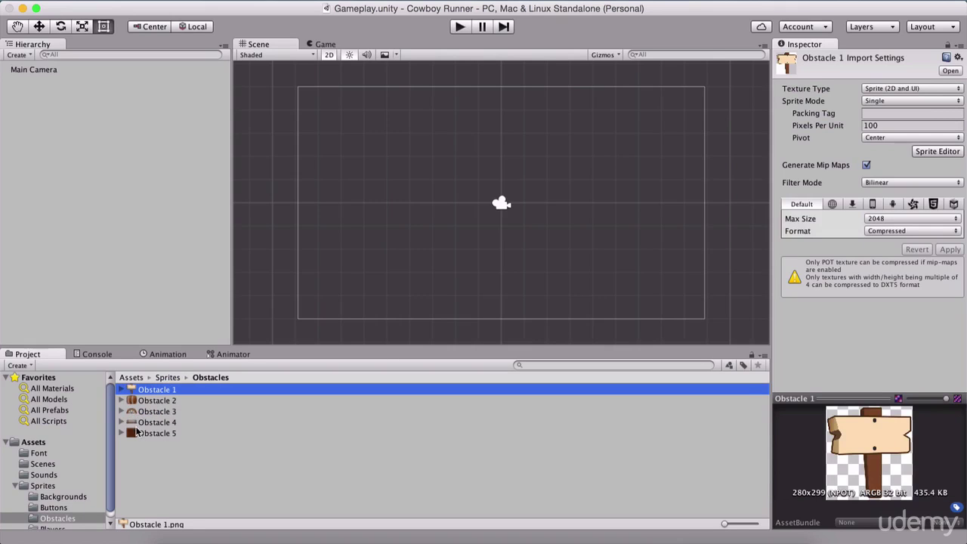
key(Down)
key(Down)
key(Down)
key(Down)
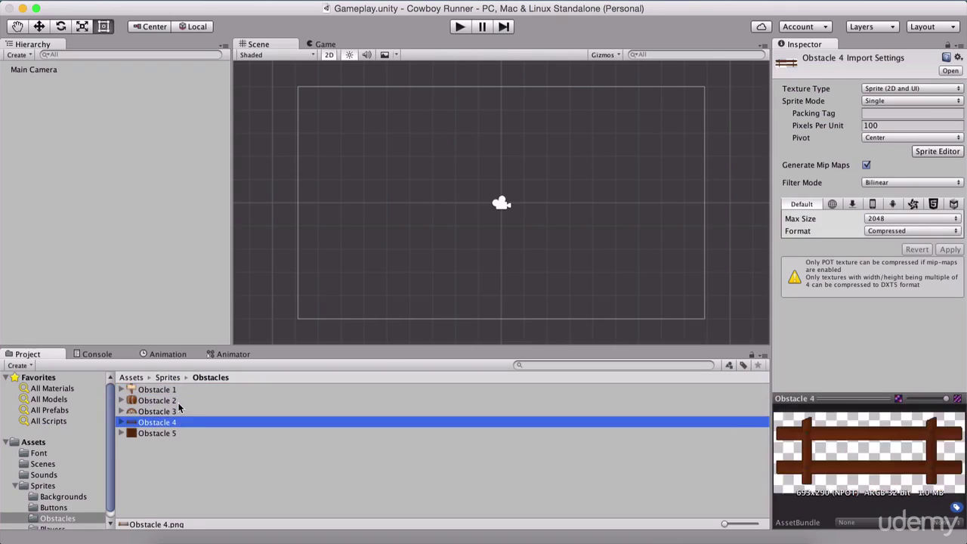
key(Up)
key(Up)
key(Up)
key(Up)
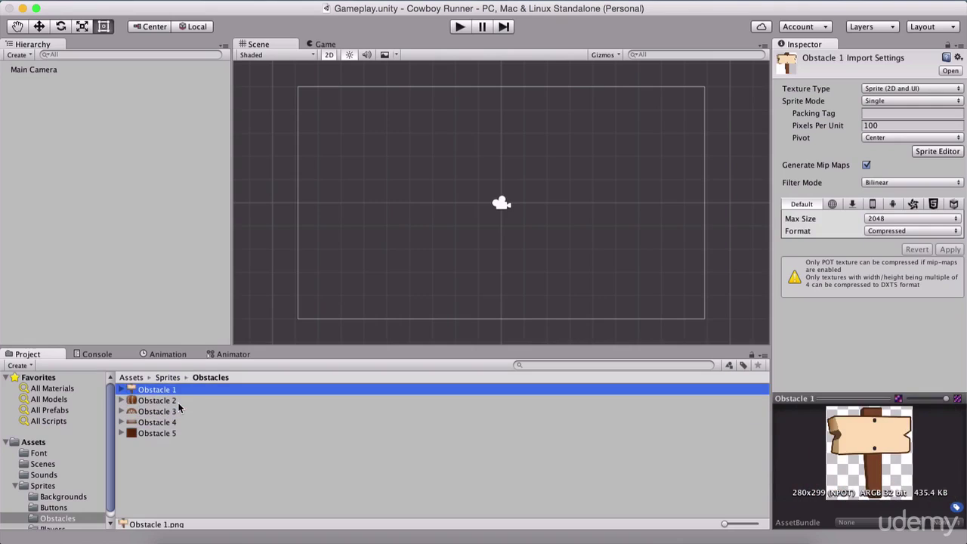
Step: For Obstacle 1, 2, 3 and 5 together, set Max Size to 512 and Format to Truecolor, disable Generate Mip Maps, and apply
shift+click(179, 409)
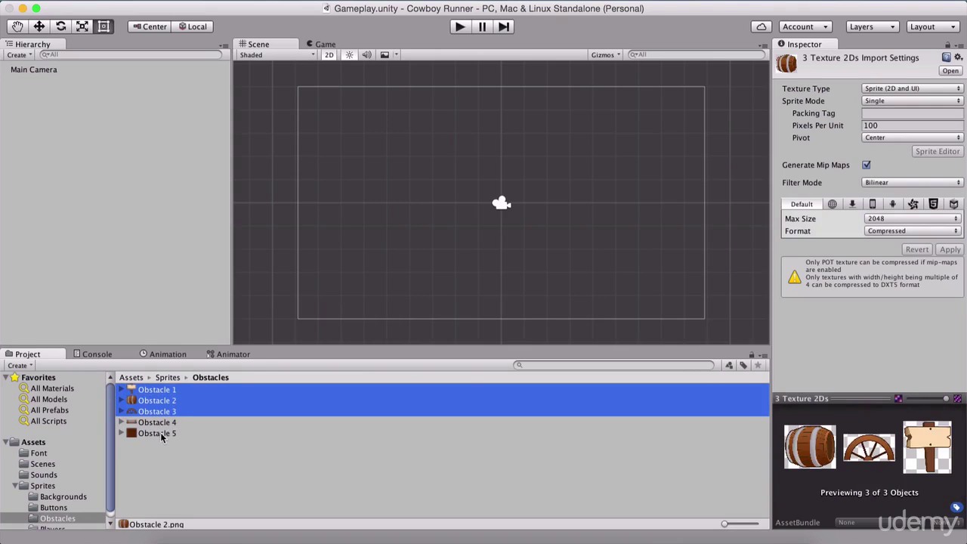
super+click(162, 433)
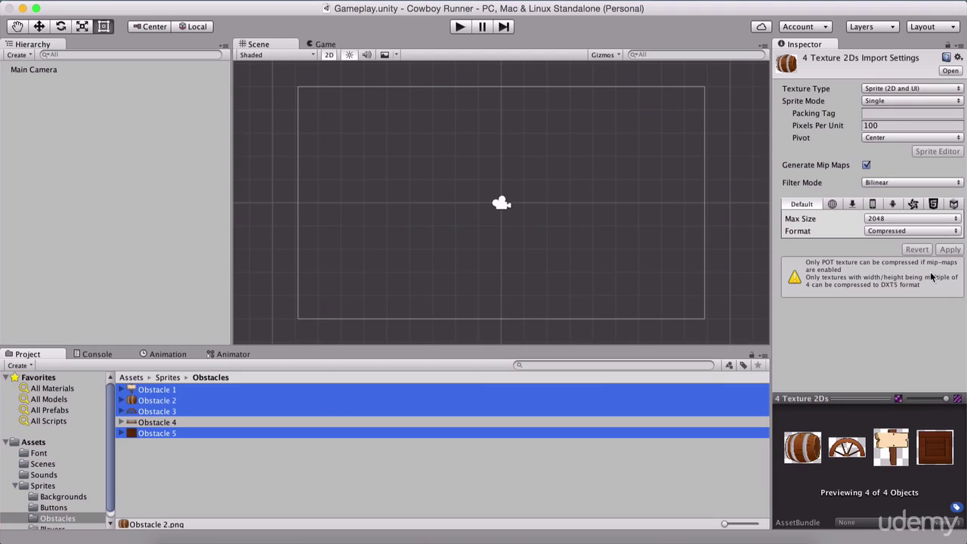
click(885, 218)
click(887, 210)
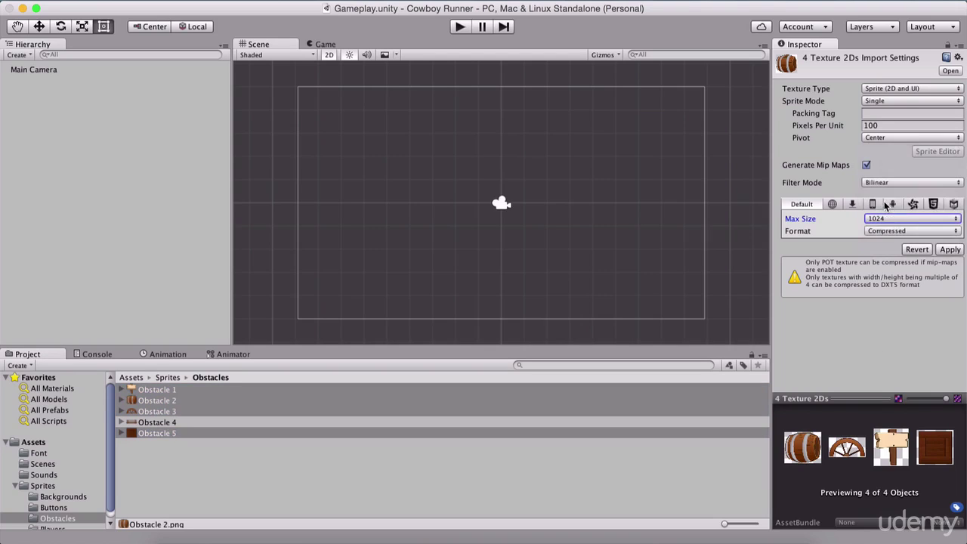
click(886, 219)
click(889, 208)
click(893, 232)
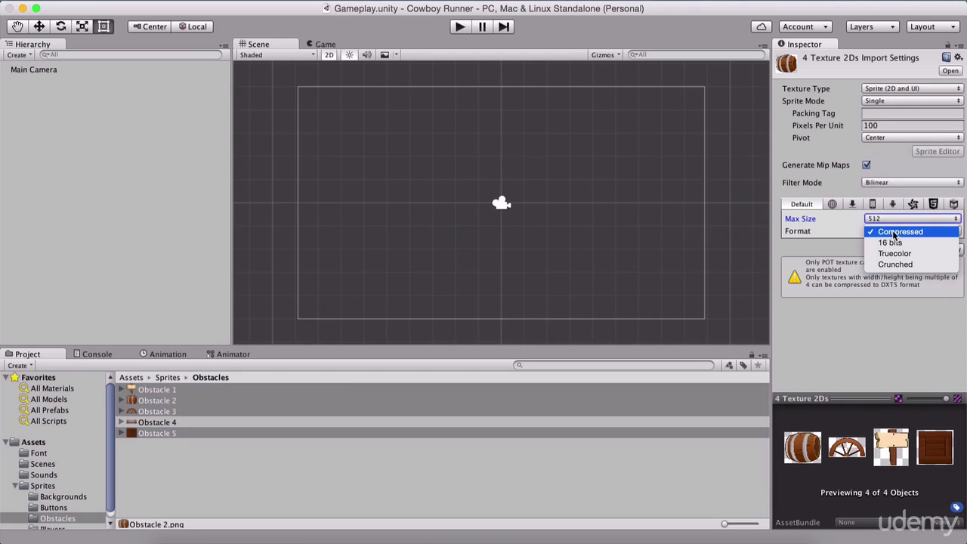
click(895, 252)
click(866, 165)
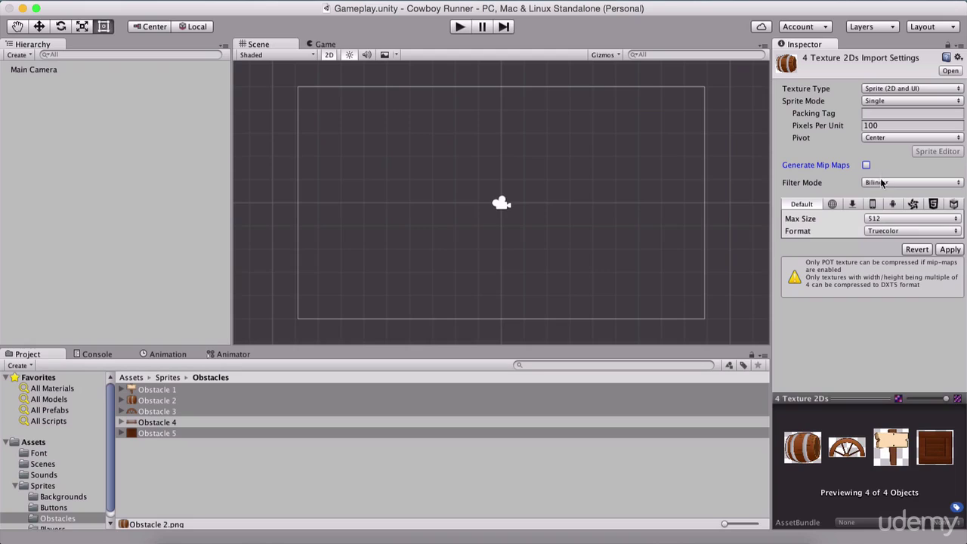
click(949, 249)
Step: For Obstacle 4, set Max Size to 1024 and Format to Truecolor, disable Generate Mip Maps, and apply
click(165, 421)
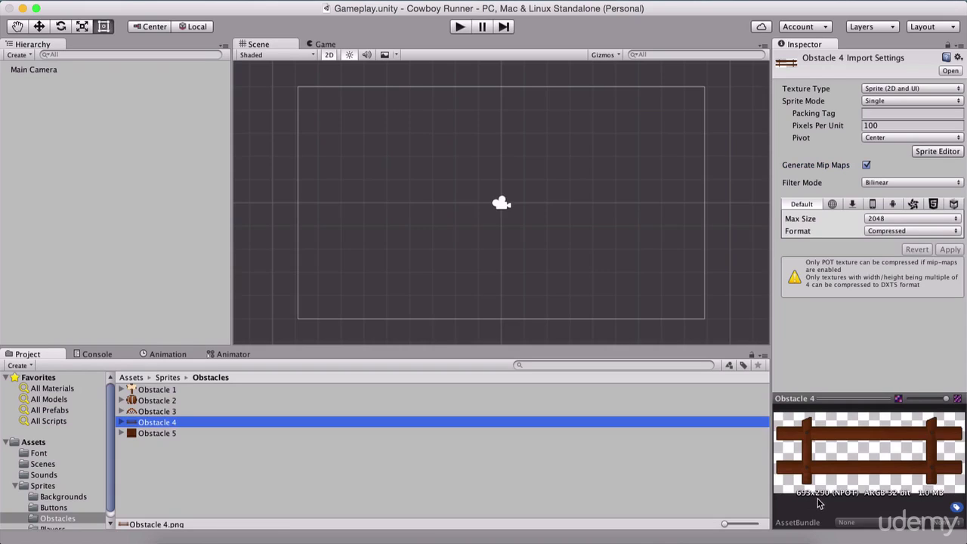
click(876, 219)
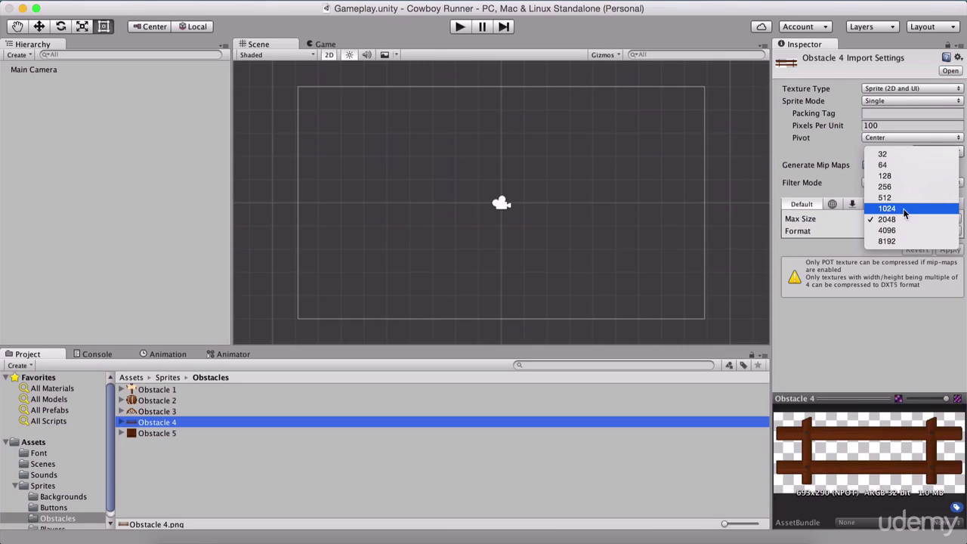
click(902, 208)
click(889, 230)
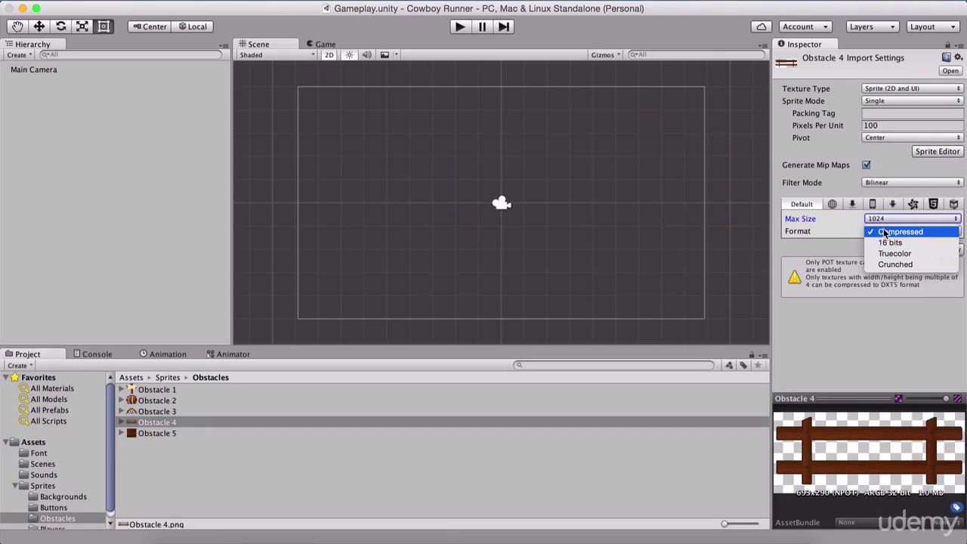
click(883, 254)
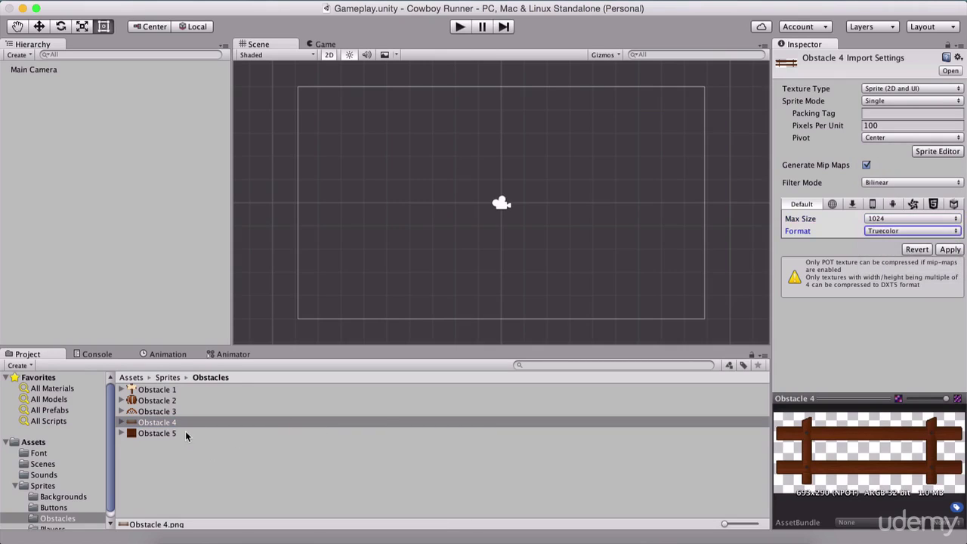
click(866, 165)
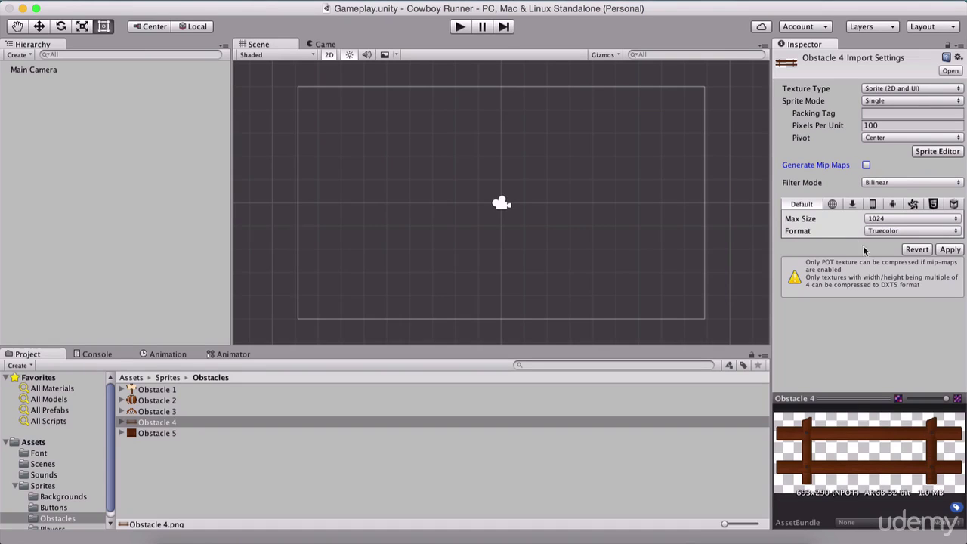
click(949, 250)
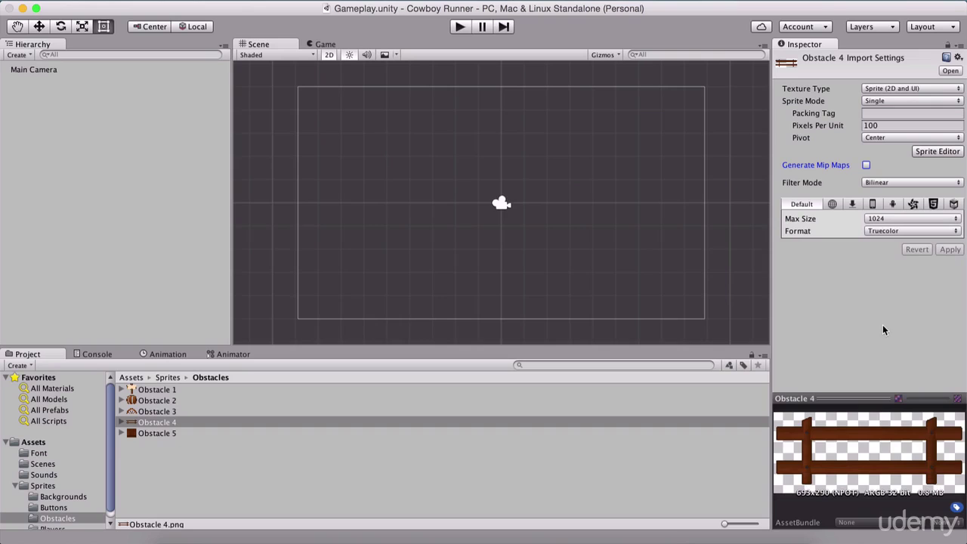
Step: For the Player and Zombie textures in Sprites/Players, set Sprite Mode to Multiple and disable Generate Mip Maps
click(166, 377)
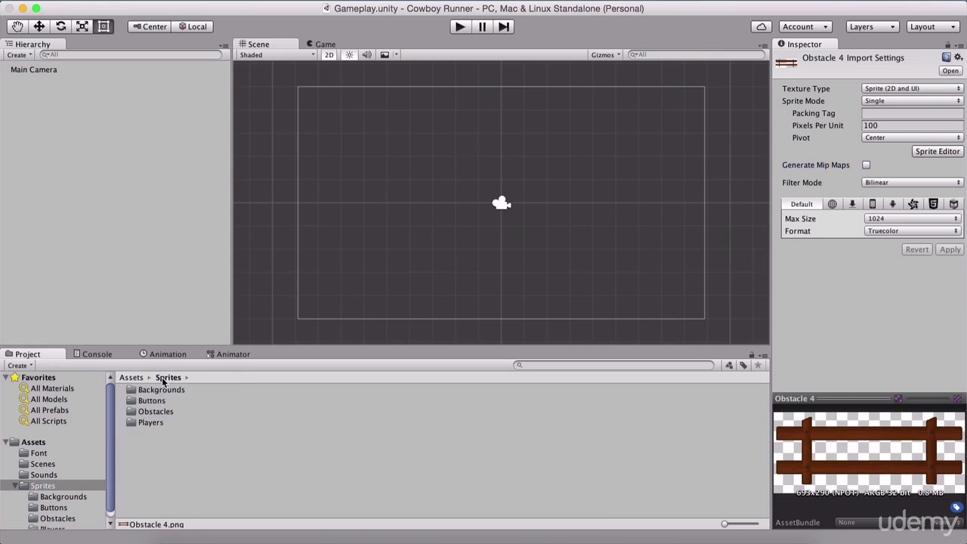
double_click(150, 423)
click(149, 390)
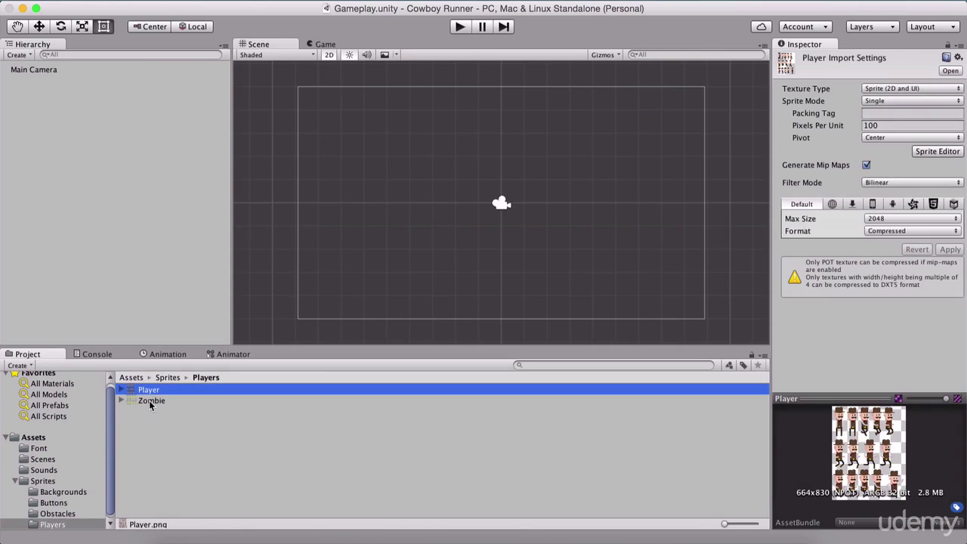
click(149, 400)
shift+click(151, 389)
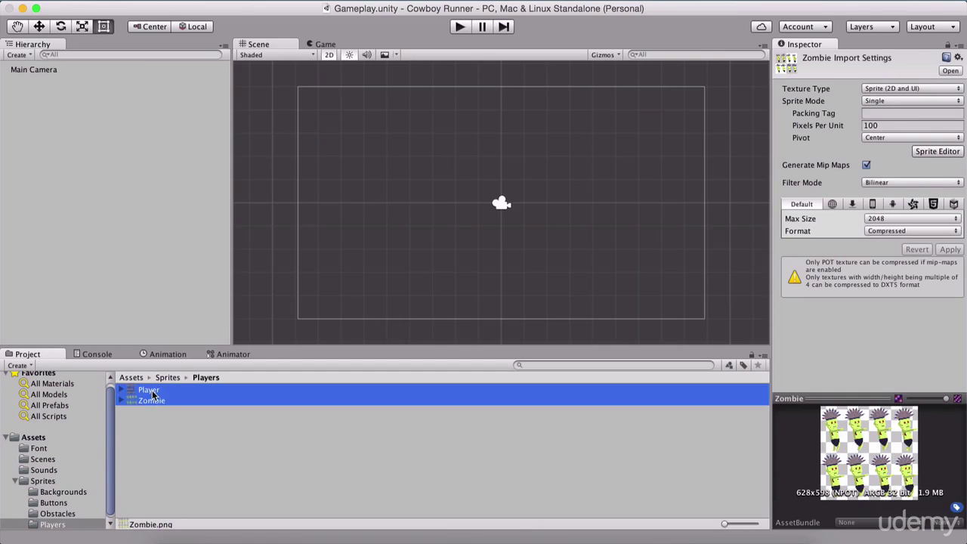
click(872, 102)
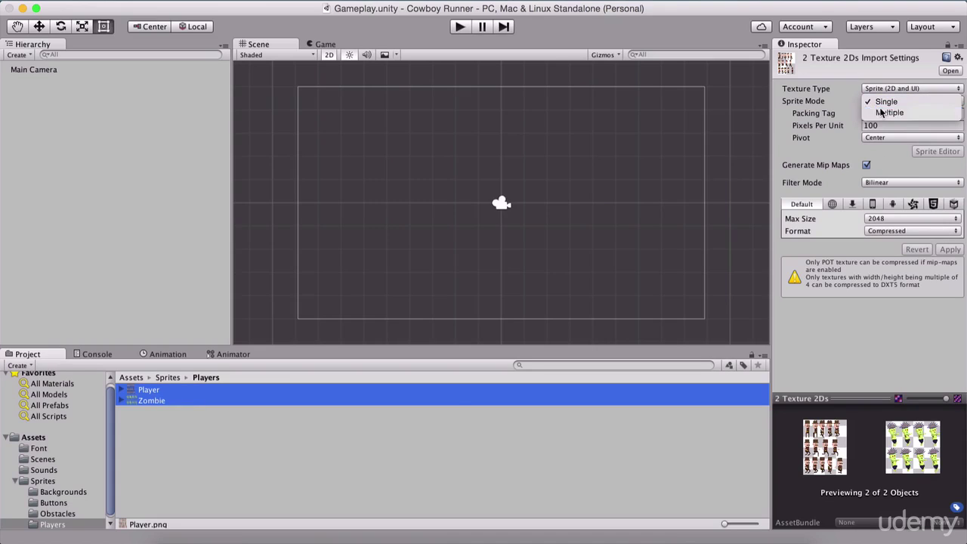
click(812, 112)
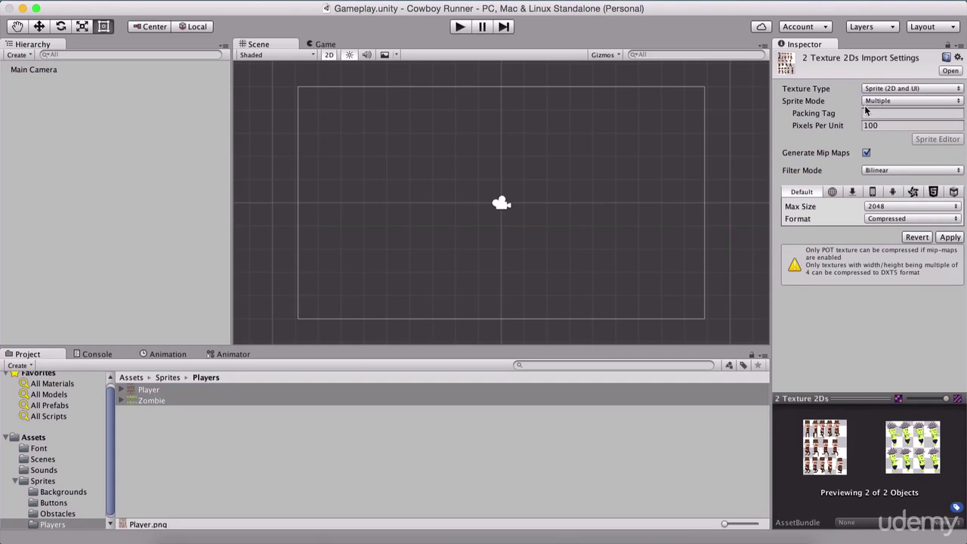
click(866, 152)
Step: Set Max Size to 1024 and Format to Truecolor for both Player and Zombie, and apply the changes
click(876, 208)
click(885, 197)
click(885, 218)
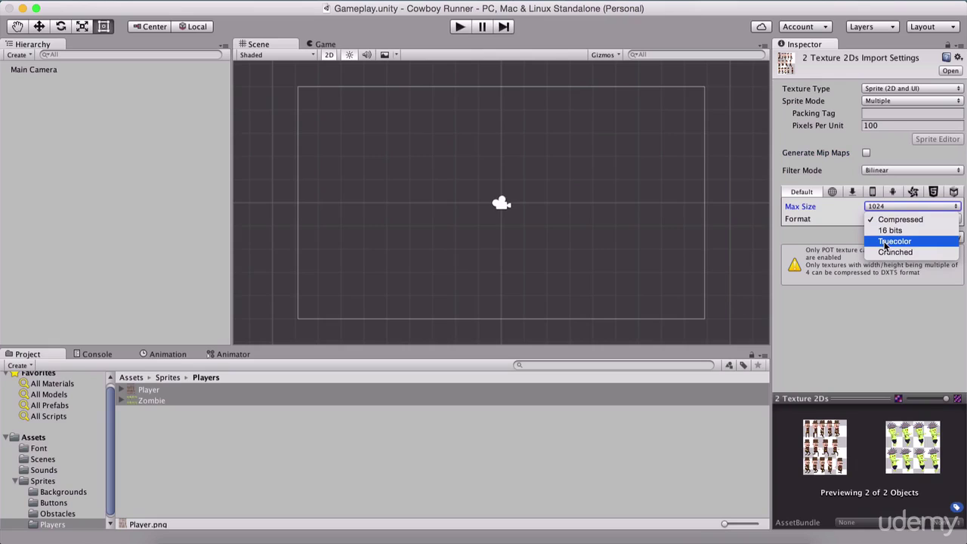
click(891, 241)
click(949, 237)
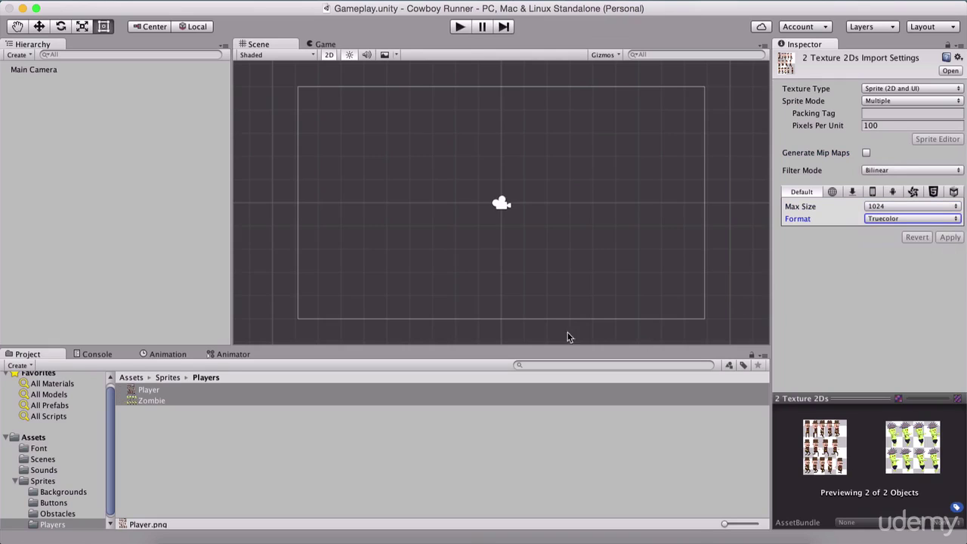
Step: Review the folder structure of the Assets and Sprites folders, including the contents of Backgrounds
click(168, 443)
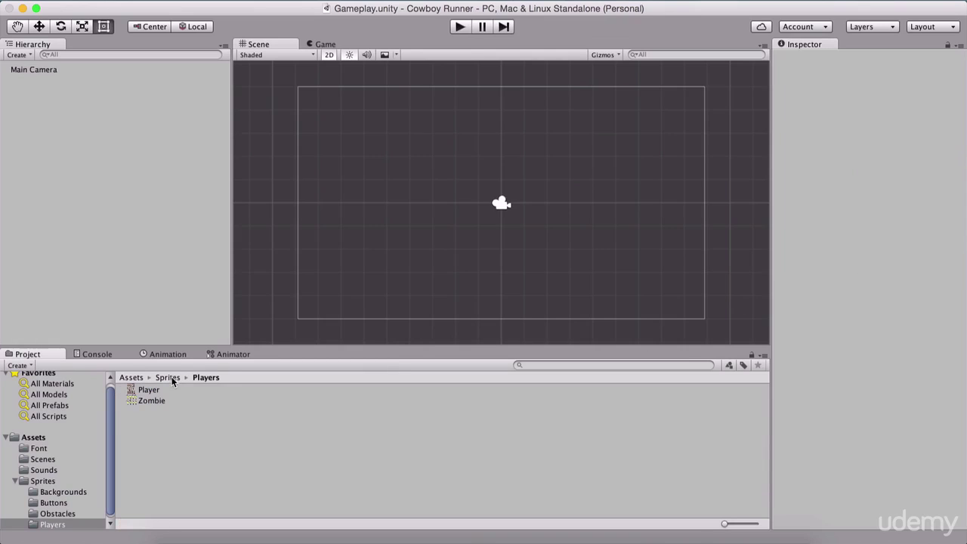
click(171, 378)
double_click(158, 390)
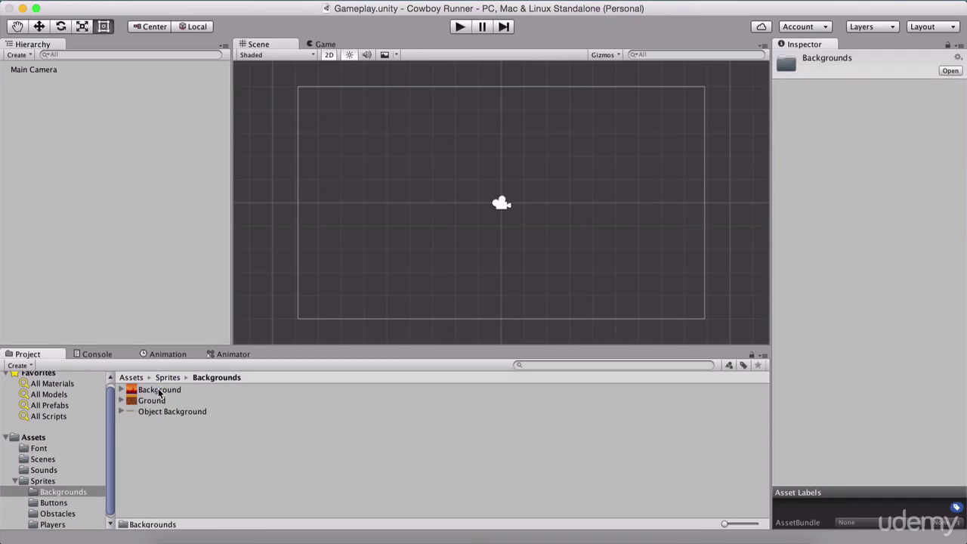
click(132, 378)
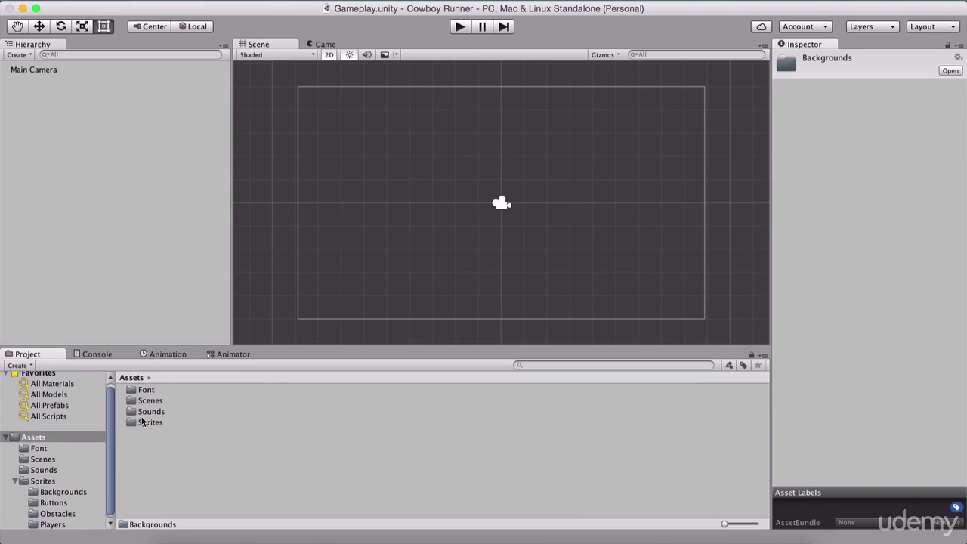
click(139, 391)
click(149, 402)
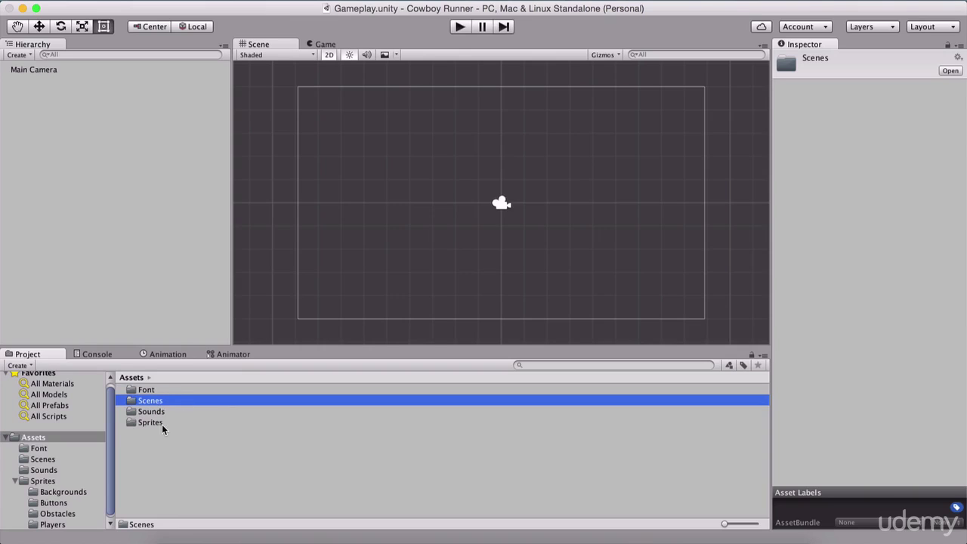
double_click(162, 427)
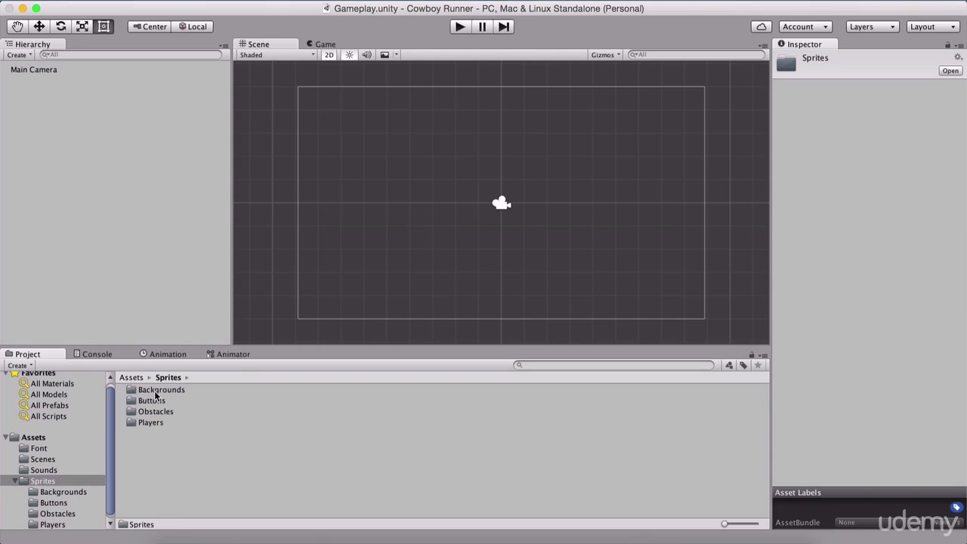
click(156, 390)
click(155, 401)
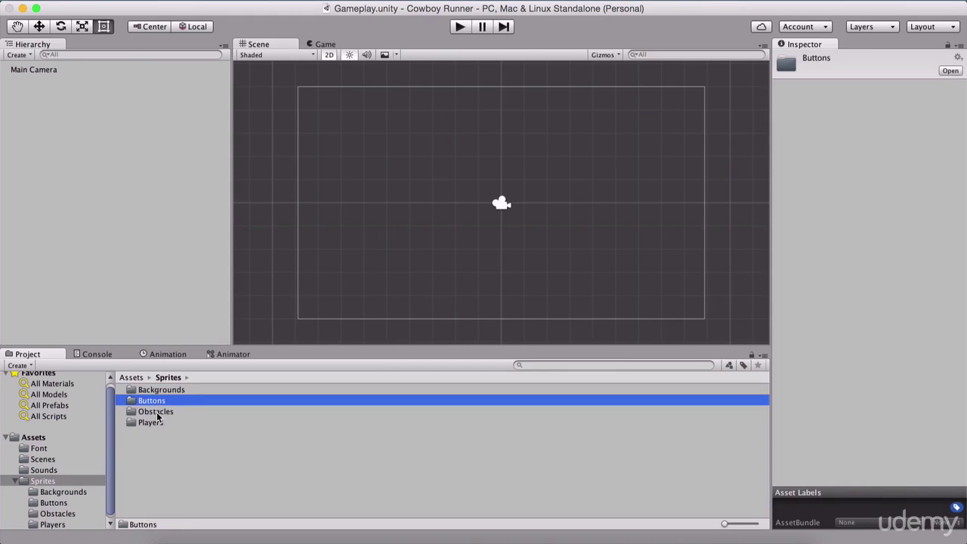
click(157, 412)
Step: Open the Sprites/Players folder and check the import settings of the Player and Zombie textures
double_click(157, 422)
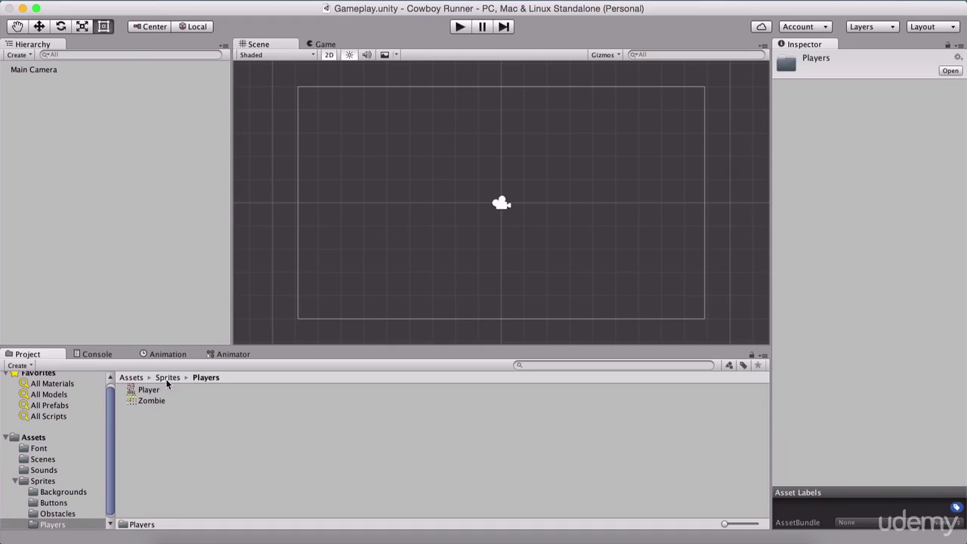
click(159, 390)
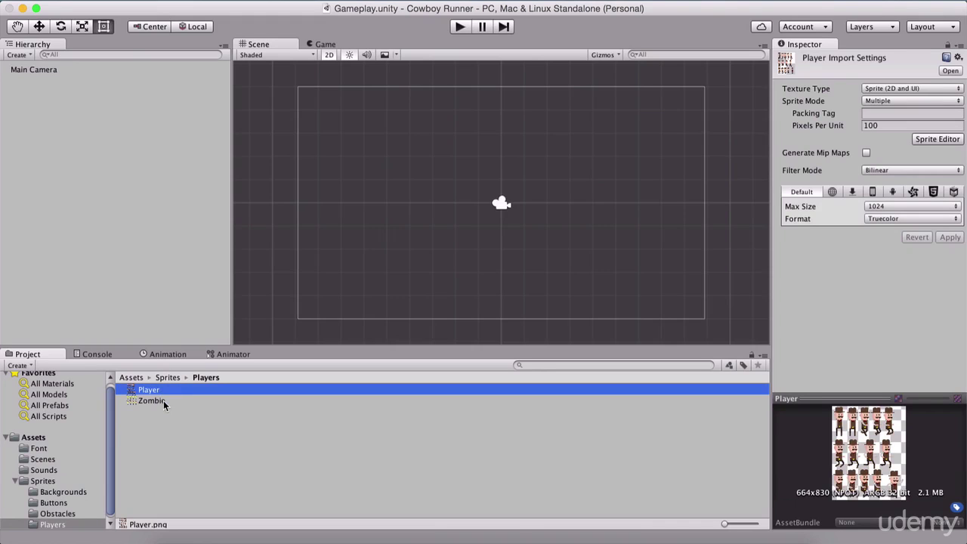
click(164, 401)
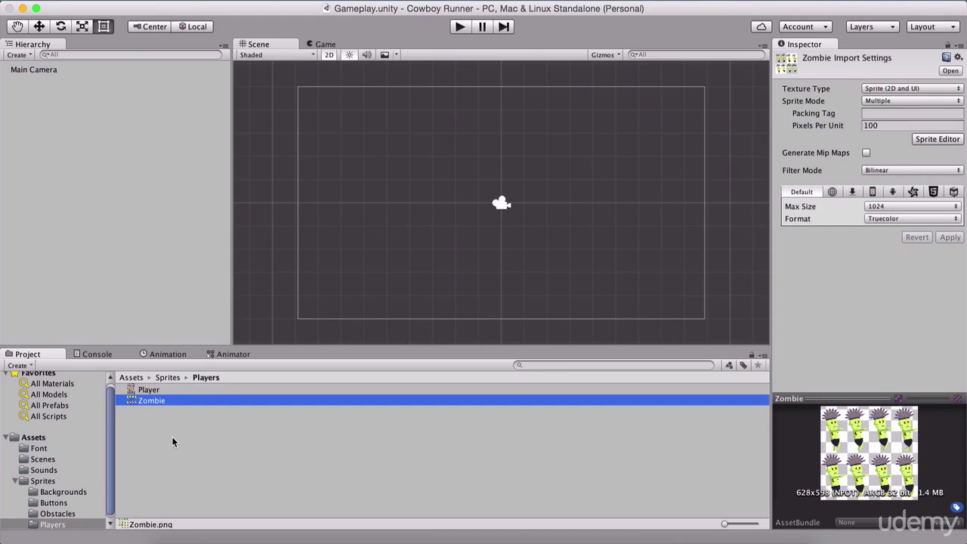
click(172, 437)
click(154, 393)
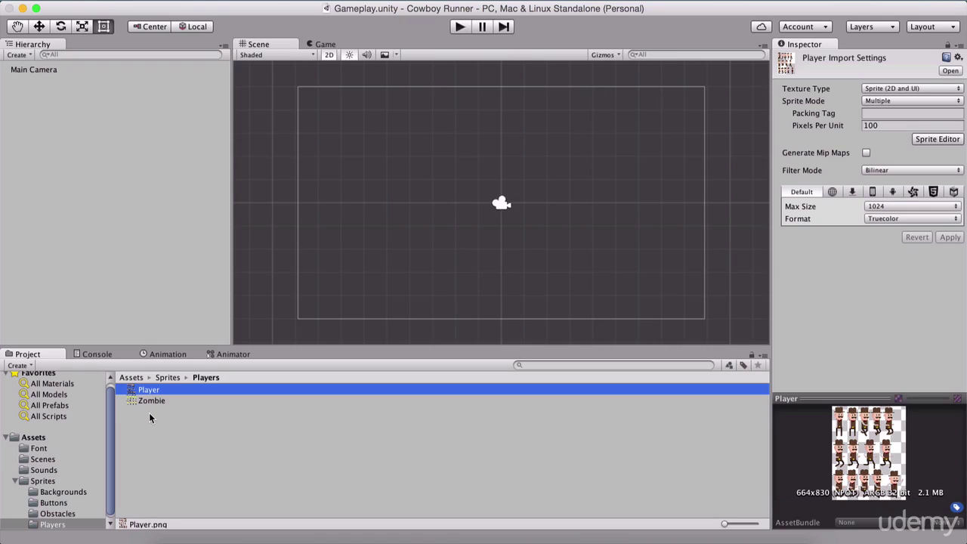
click(152, 401)
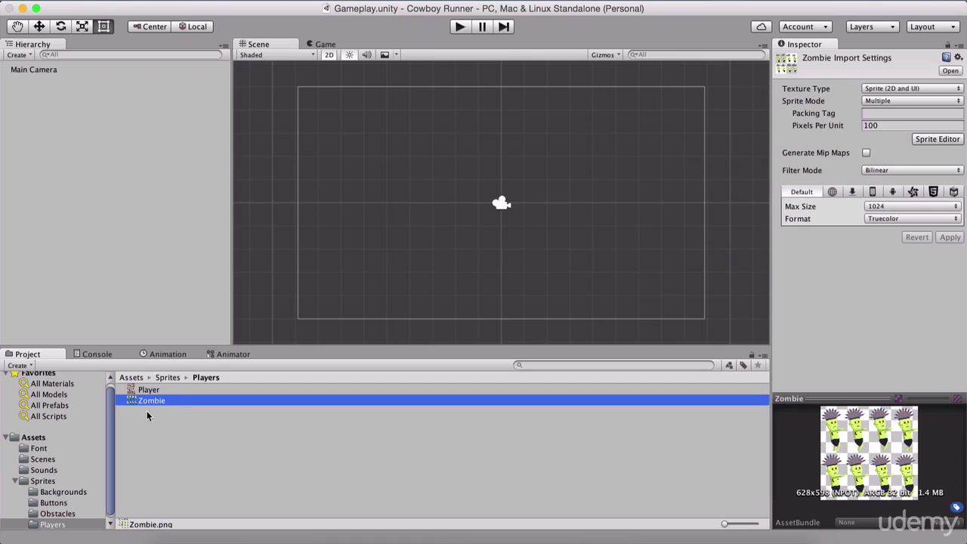
click(151, 424)
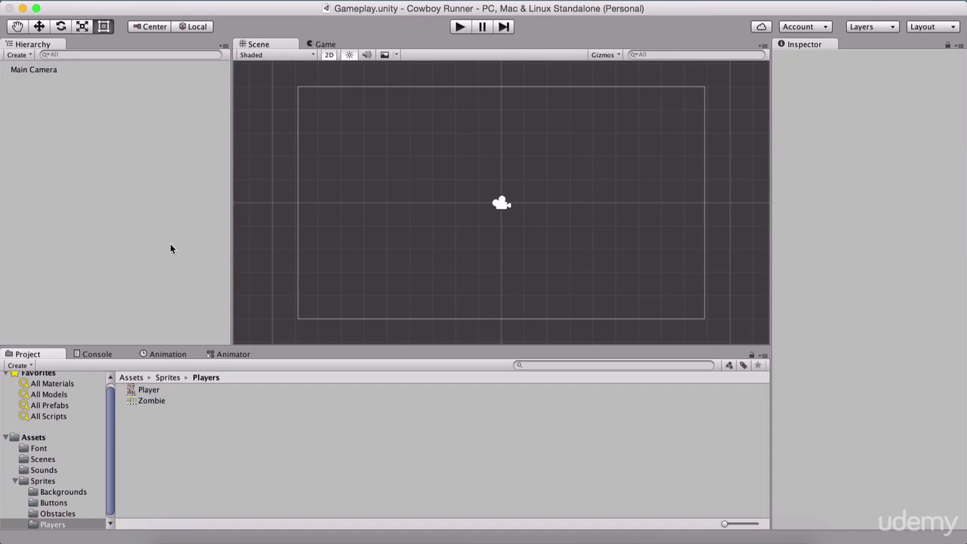